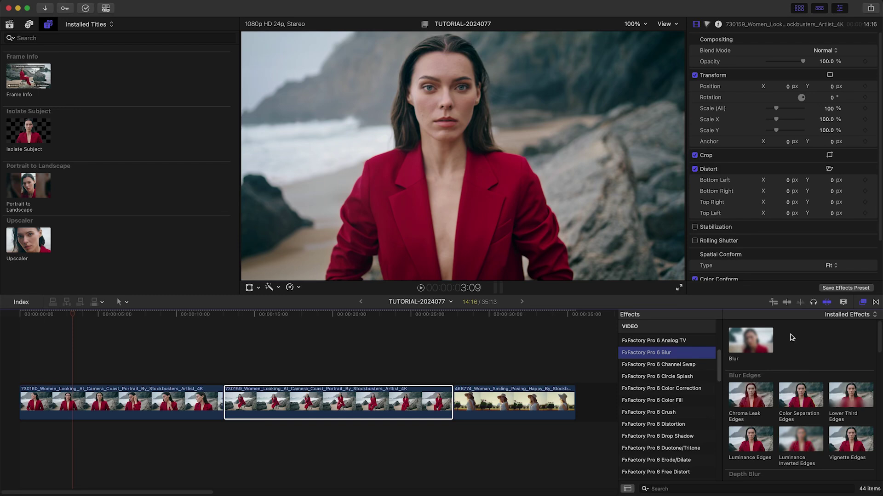
# Apply FxFactory Pro 6 Blur to the first beach clip and preview other effects' presets.
pyautogui.moveTo(757, 339); pyautogui.dragTo(148, 398)
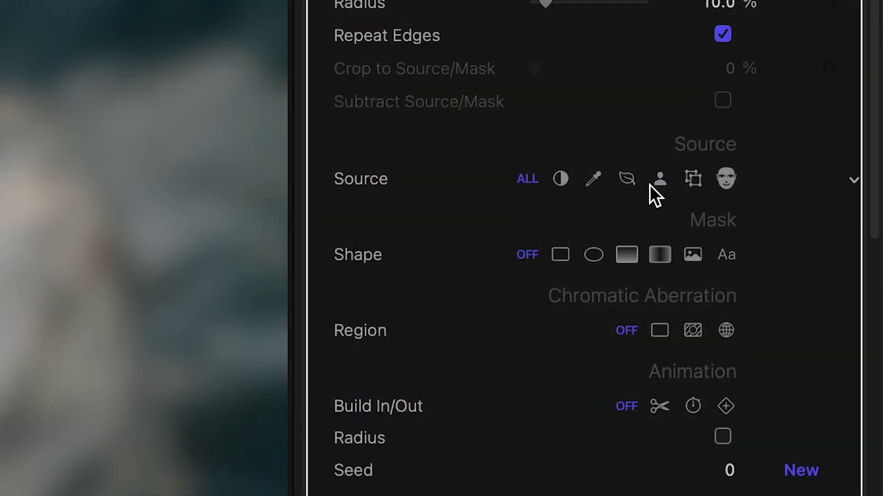
pyautogui.click(659, 180)
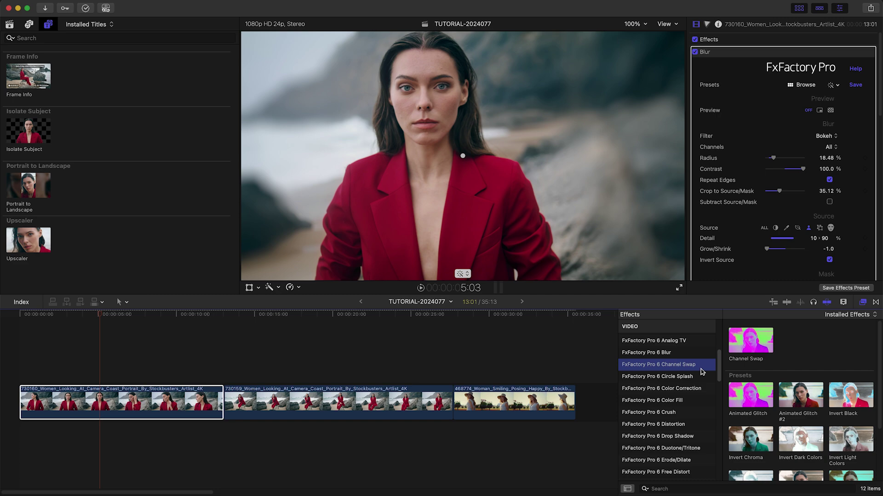
pyautogui.click(700, 380)
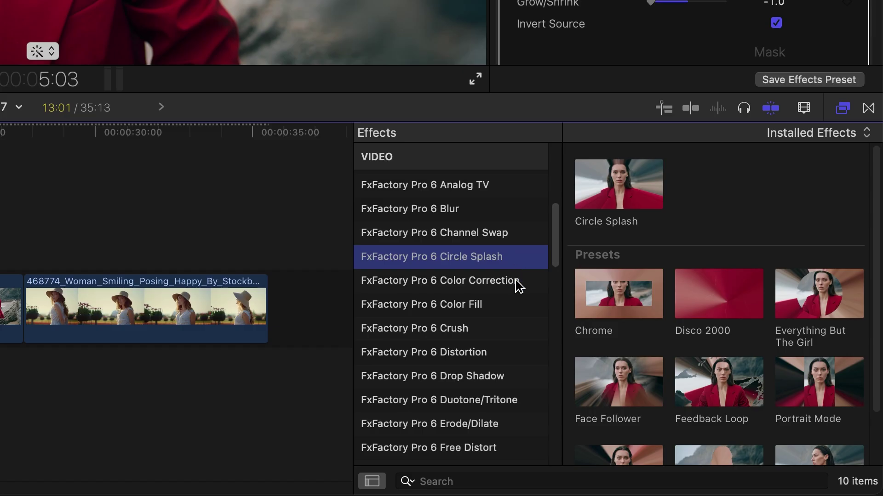
pyautogui.click(518, 286)
pyautogui.click(504, 305)
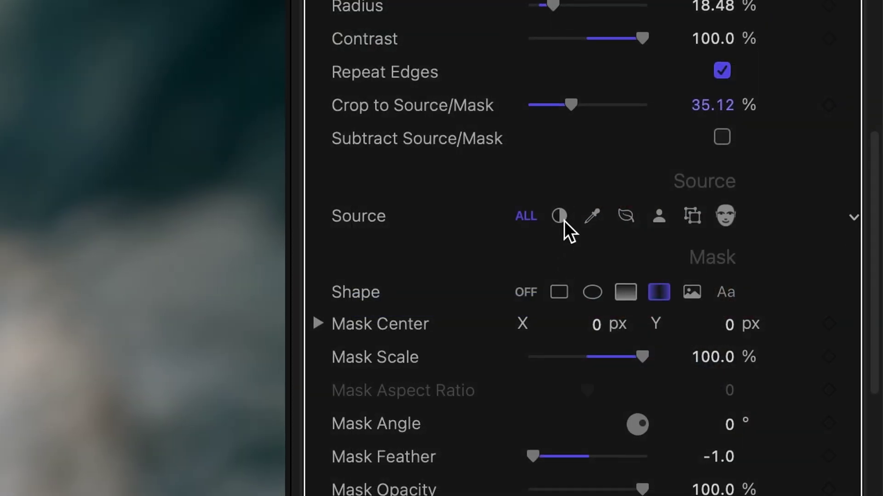
# Try each blur source: luminance, color key, edges, person contour, object tracking, face detection.
pyautogui.click(560, 216)
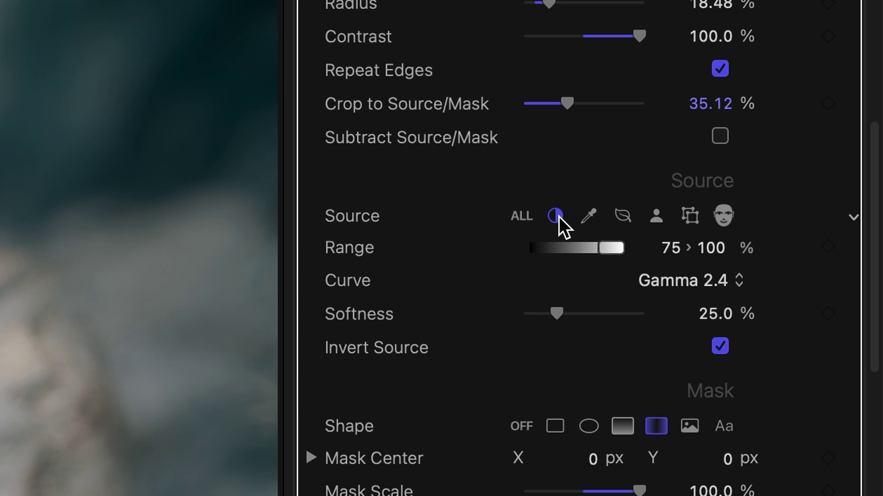
pyautogui.click(590, 216)
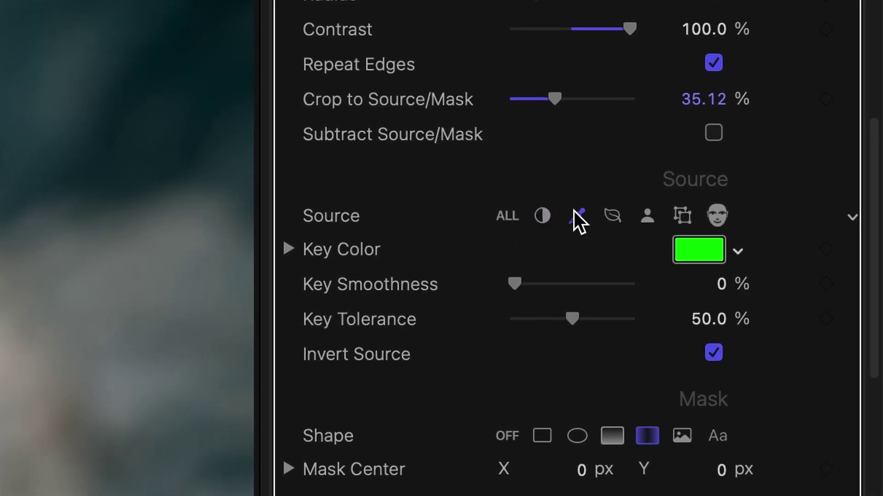
pyautogui.click(613, 214)
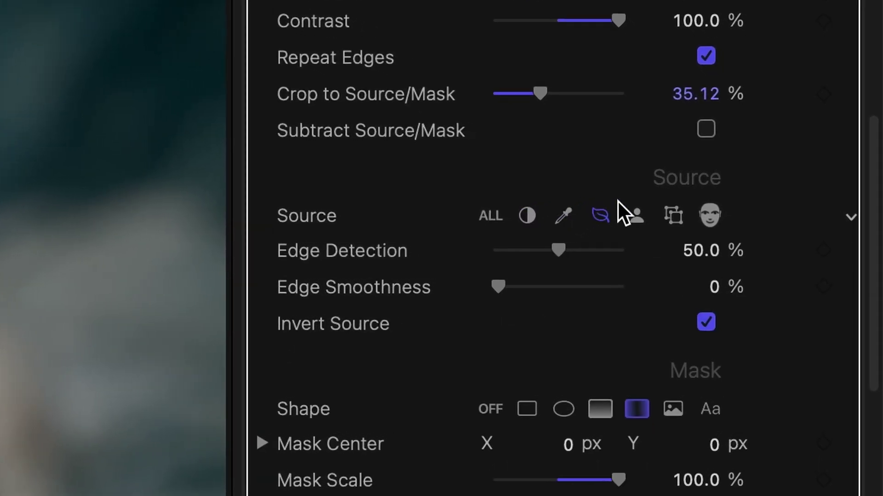
pyautogui.click(639, 214)
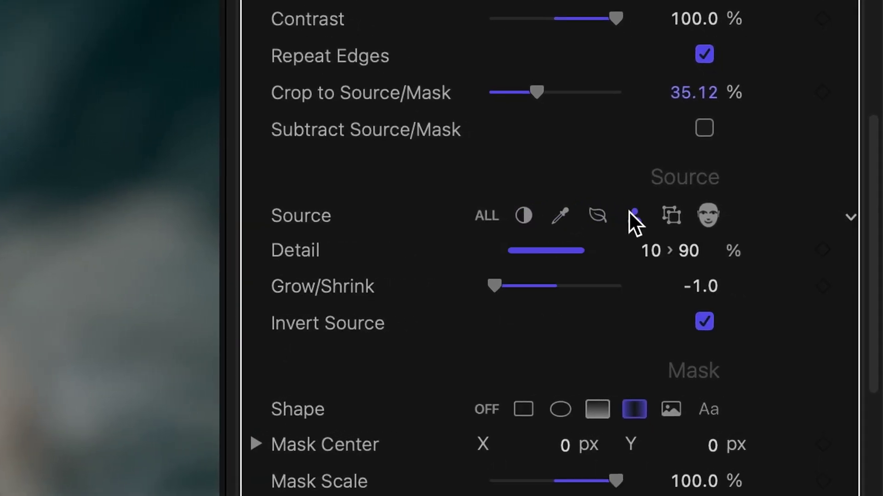
pyautogui.click(666, 209)
pyautogui.click(702, 215)
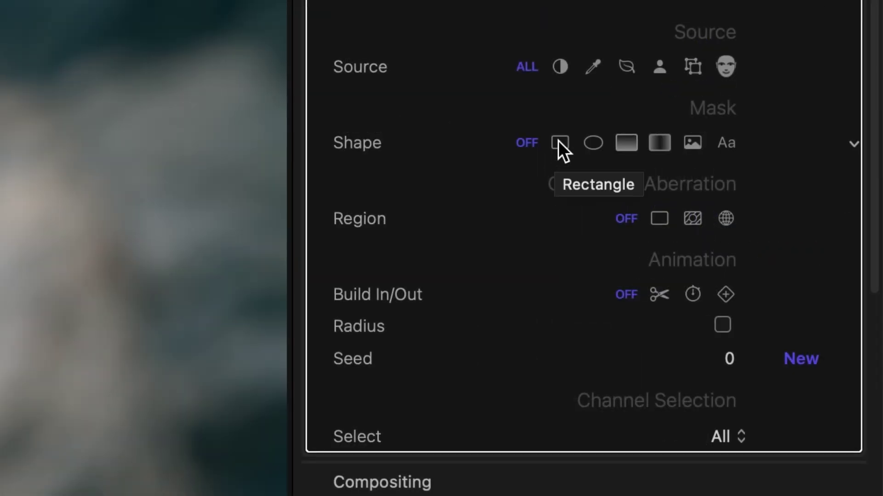
# Try each mask shape: rectangle, oval, linear gradient, radial gradient and custom image.
pyautogui.click(558, 141)
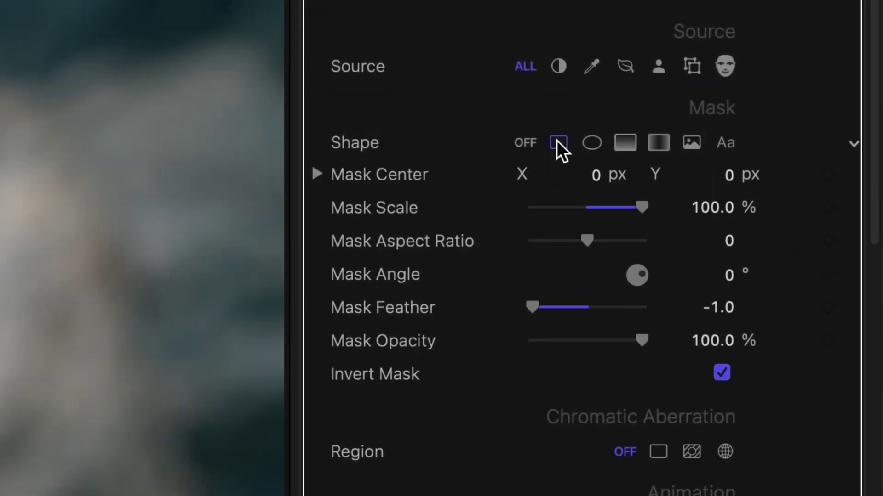
pyautogui.click(590, 142)
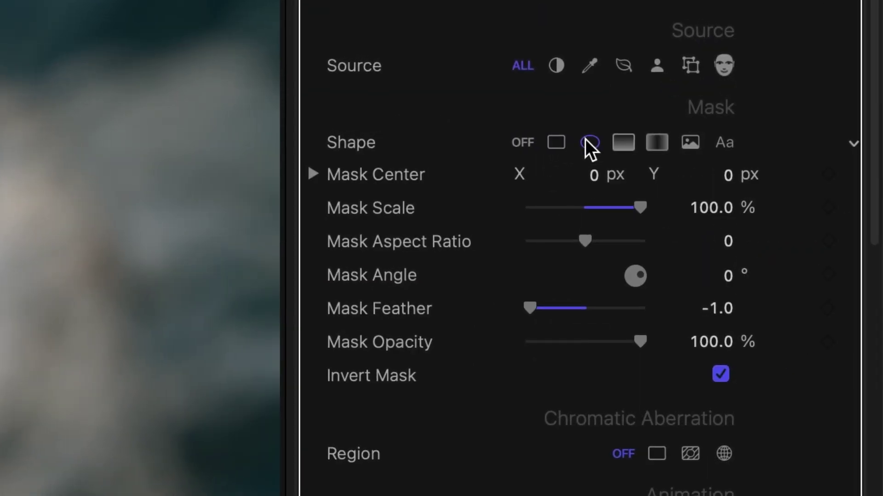
pyautogui.click(616, 142)
pyautogui.click(646, 139)
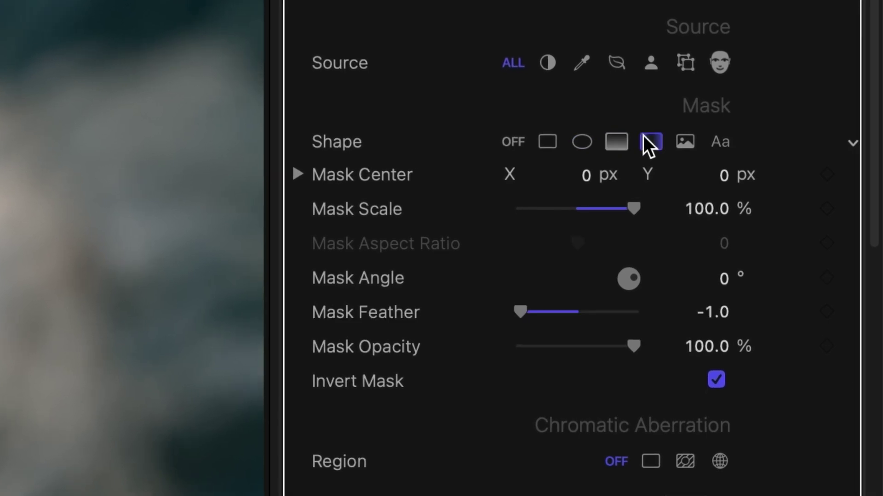
pyautogui.click(677, 138)
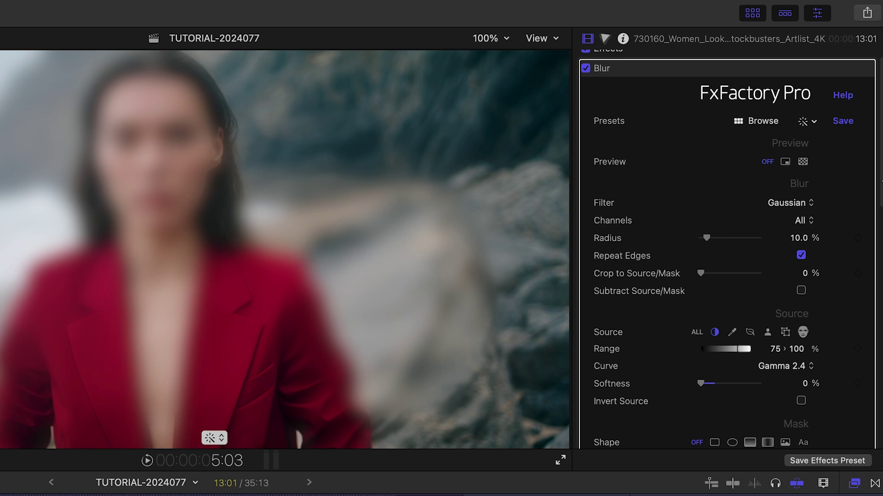
# Show the matte as a PiP inset and limit blur to 0–23% luminance with 15% softness.
pyautogui.click(785, 162)
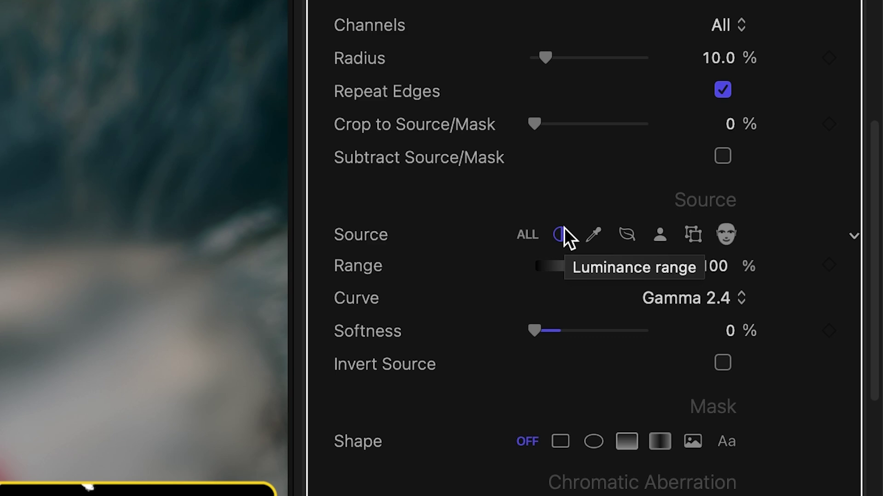
pyautogui.click(563, 229)
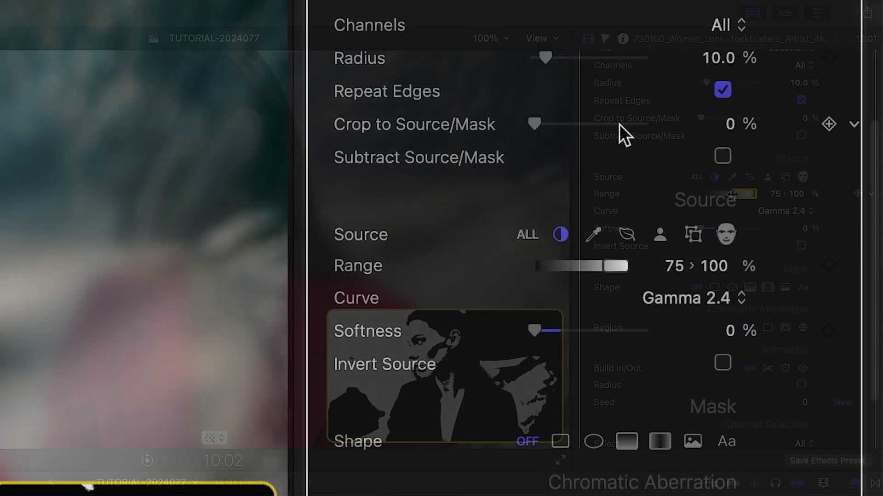
pyautogui.moveTo(732, 194); pyautogui.dragTo(732, 197)
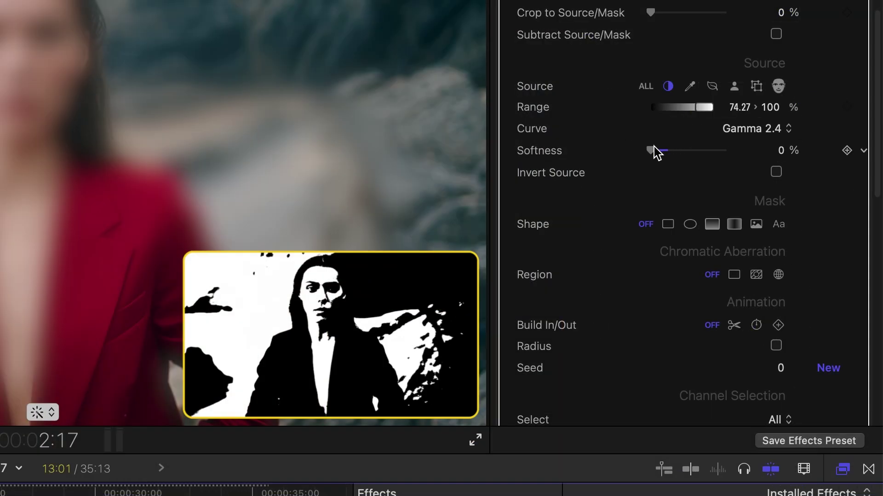
pyautogui.moveTo(655, 149); pyautogui.dragTo(670, 151)
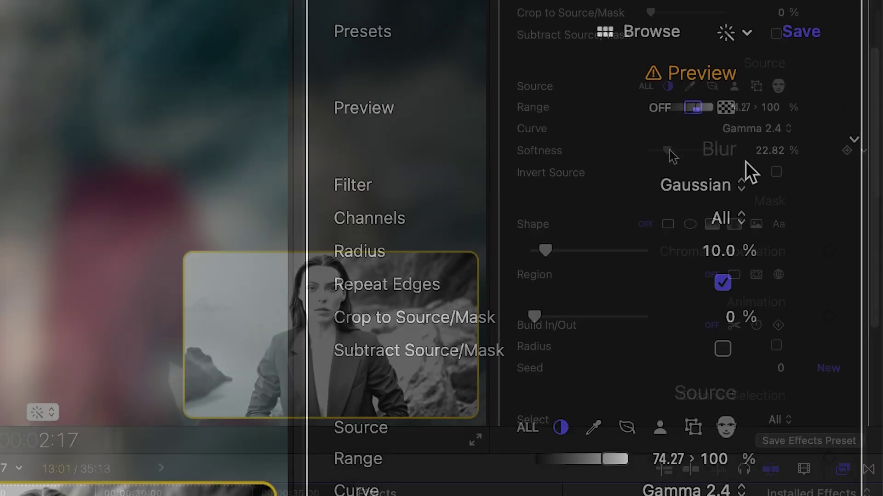
pyautogui.click(719, 180)
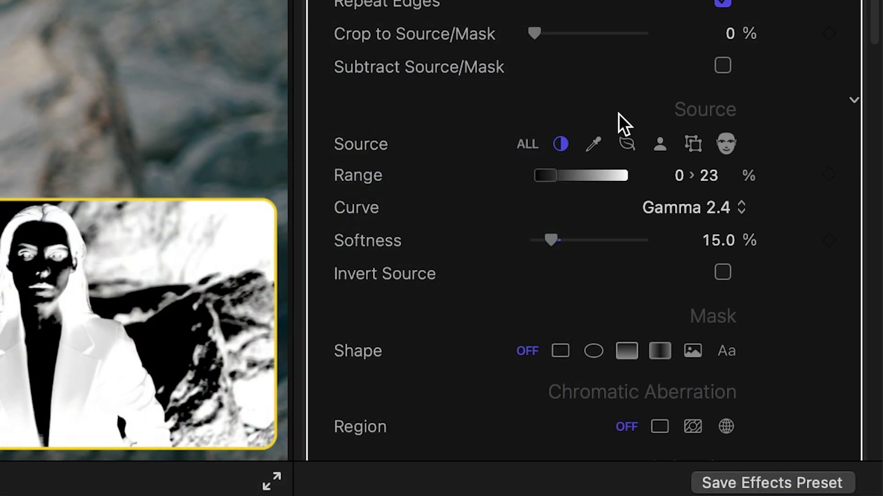
# Switch the blur source to Edges at 85% detection, 0% smoothness, with Invert Source checked.
pyautogui.click(597, 138)
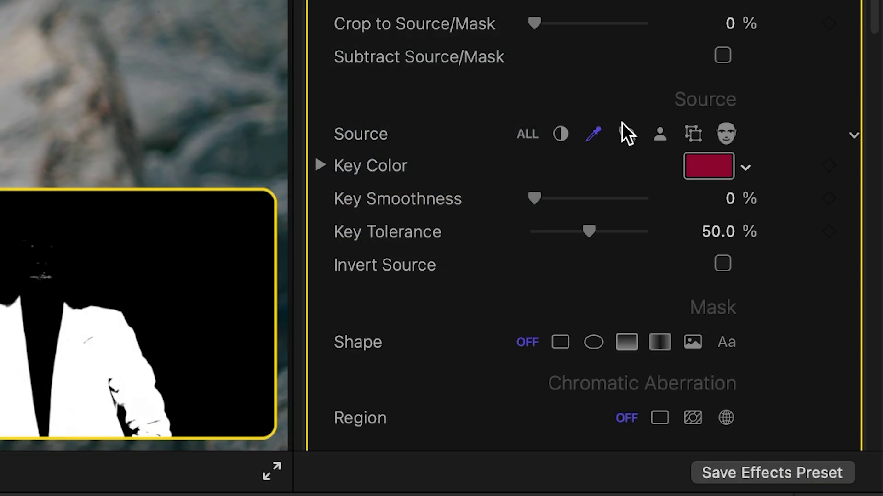
pyautogui.click(626, 130)
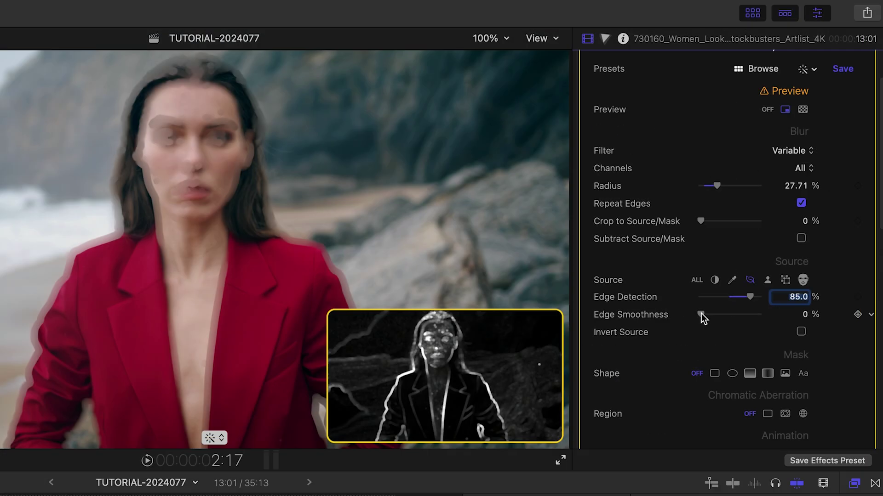
pyautogui.moveTo(702, 313); pyautogui.dragTo(715, 316)
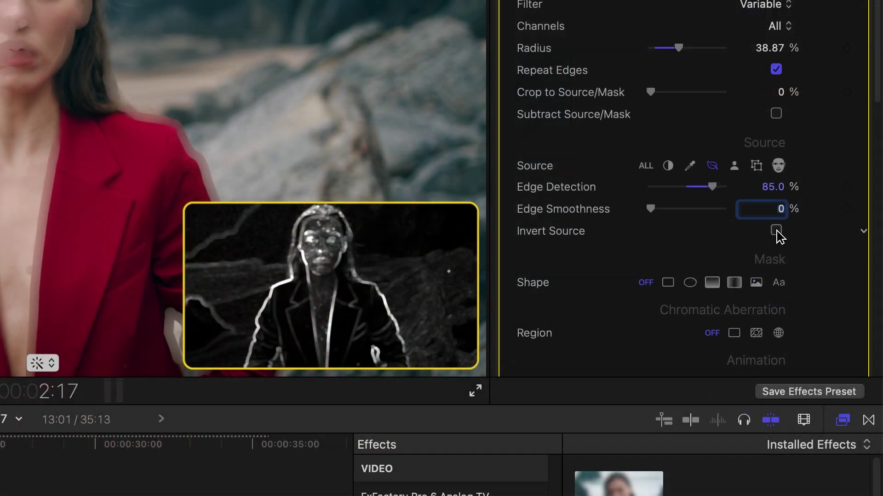
pyautogui.click(777, 232)
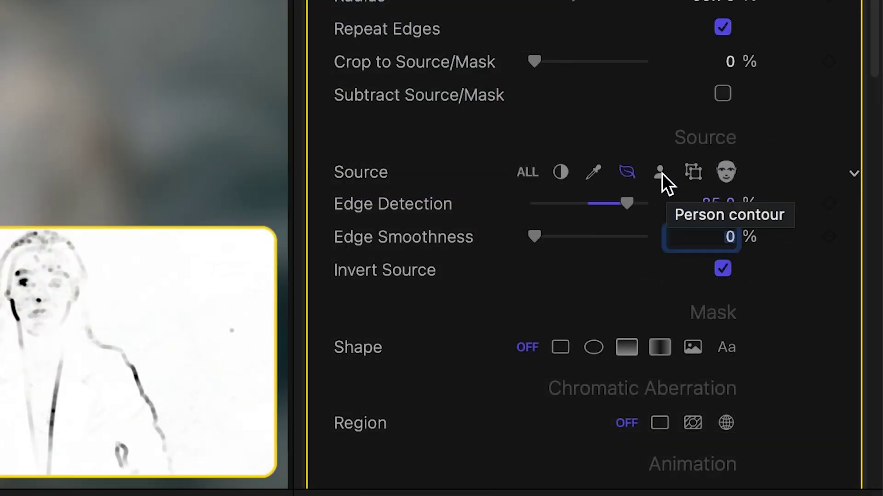
# Use an inverted person-contour source at 35.73% radius, softness 0%, with Preview set to OFF.
pyautogui.click(661, 173)
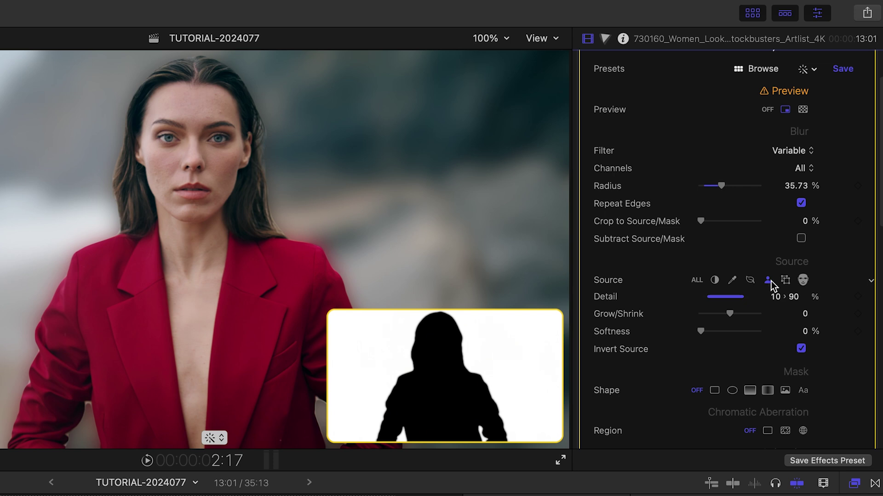
pyautogui.click(802, 349)
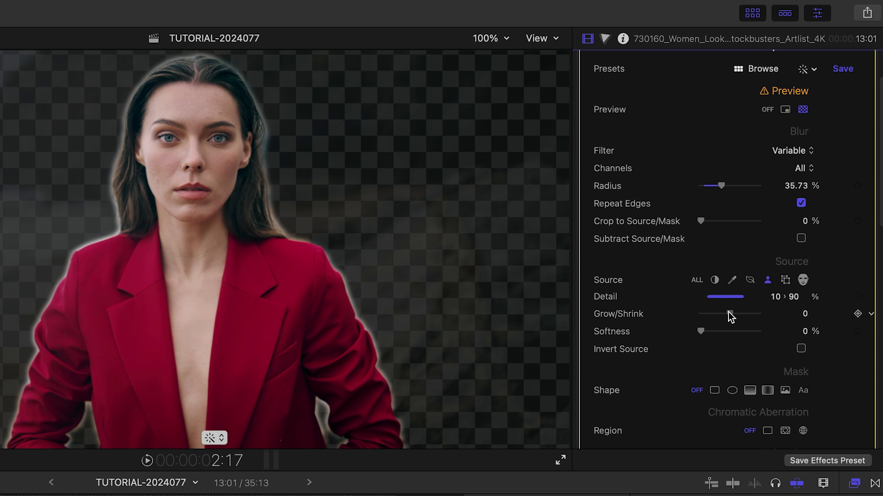
pyautogui.moveTo(729, 314); pyautogui.dragTo(716, 326)
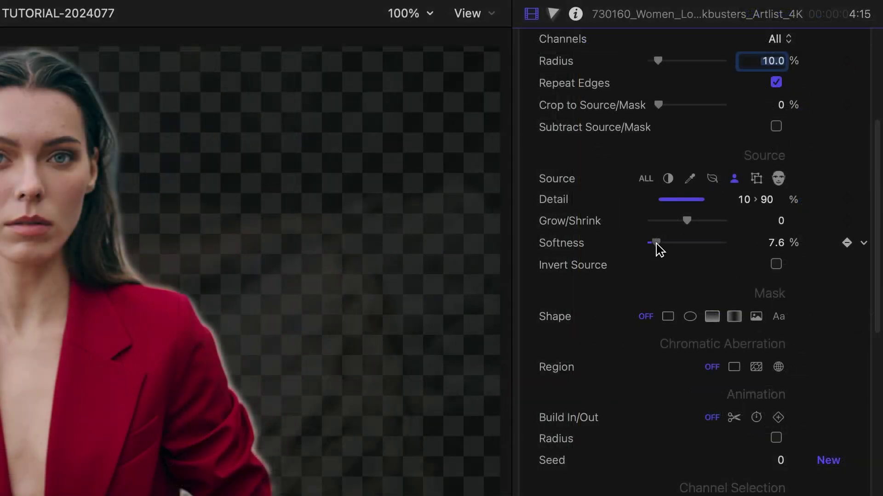
pyautogui.moveTo(705, 336); pyautogui.dragTo(721, 333)
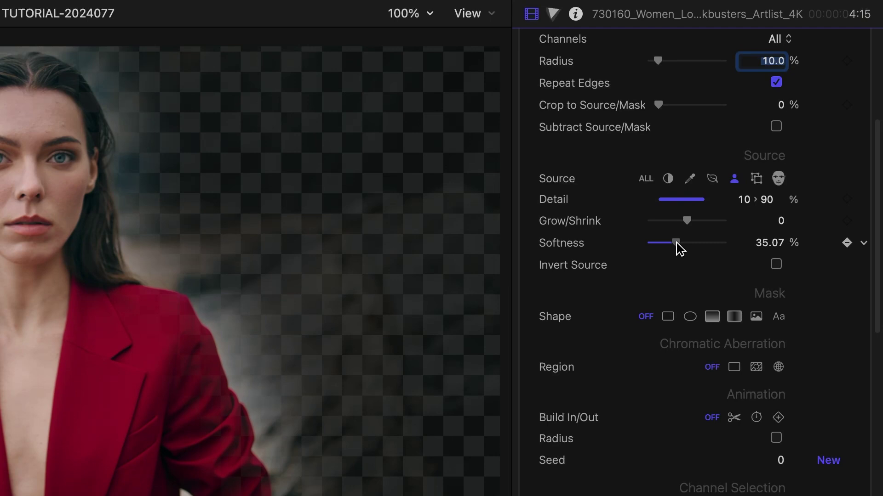
pyautogui.moveTo(680, 249); pyautogui.dragTo(631, 254)
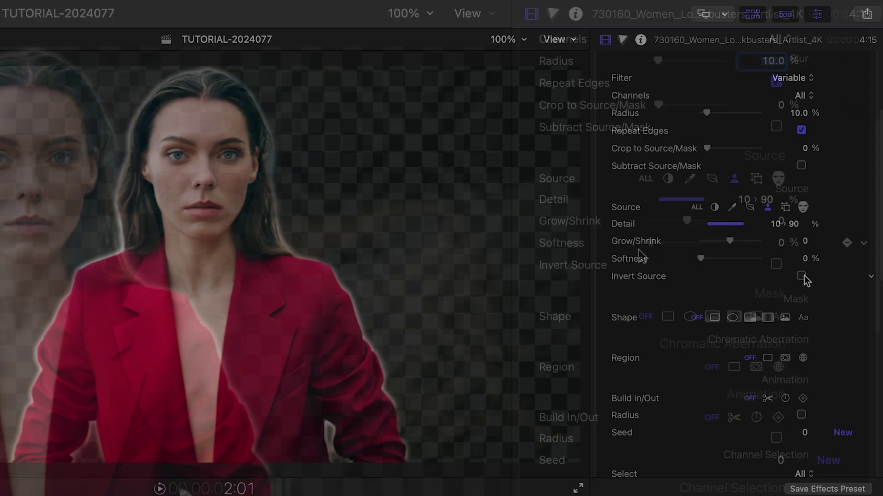
pyautogui.click(801, 277)
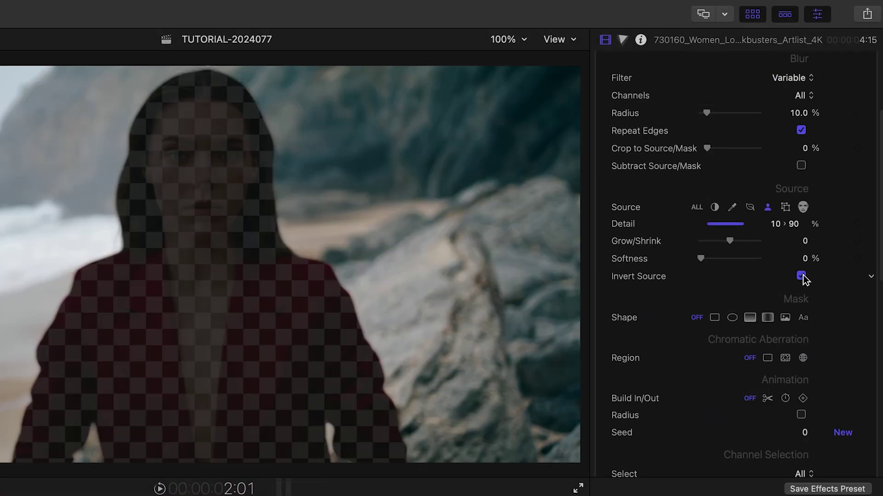
pyautogui.click(802, 276)
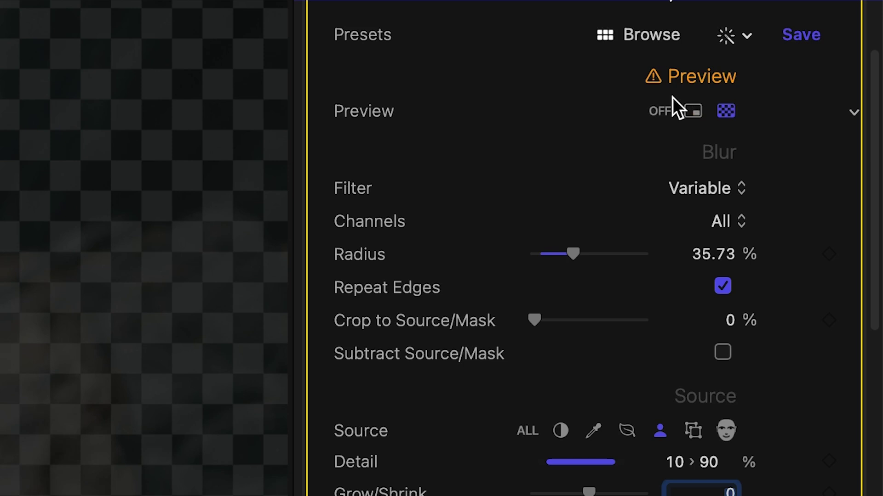
pyautogui.click(662, 107)
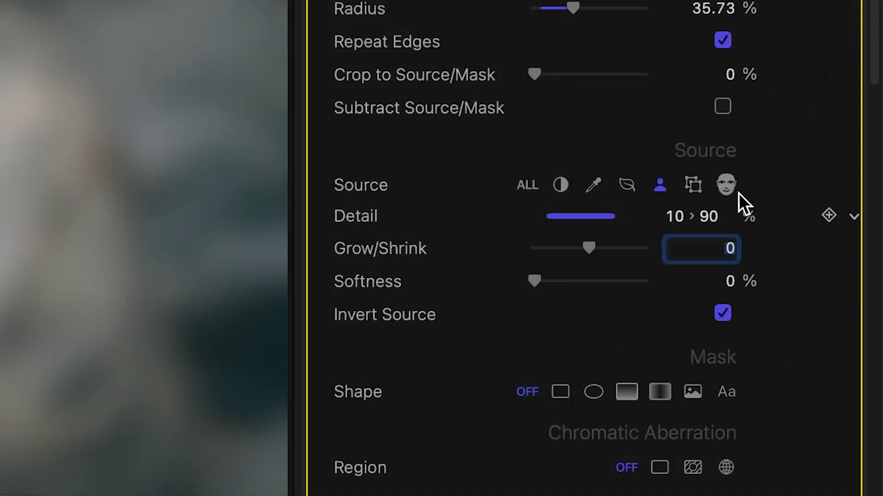
# Track 2 object boxes over the woman's eyes forward and backward, keeping edge softness at 0.
pyautogui.click(696, 180)
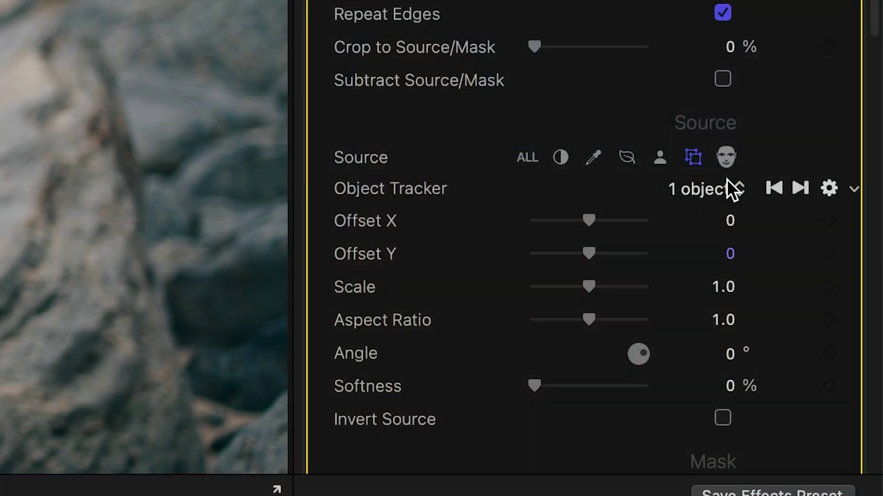
pyautogui.click(728, 187)
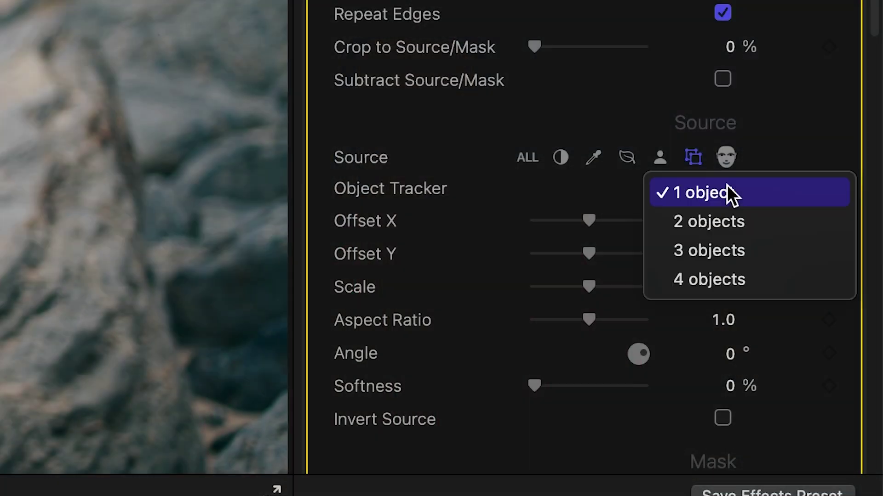
pyautogui.click(731, 216)
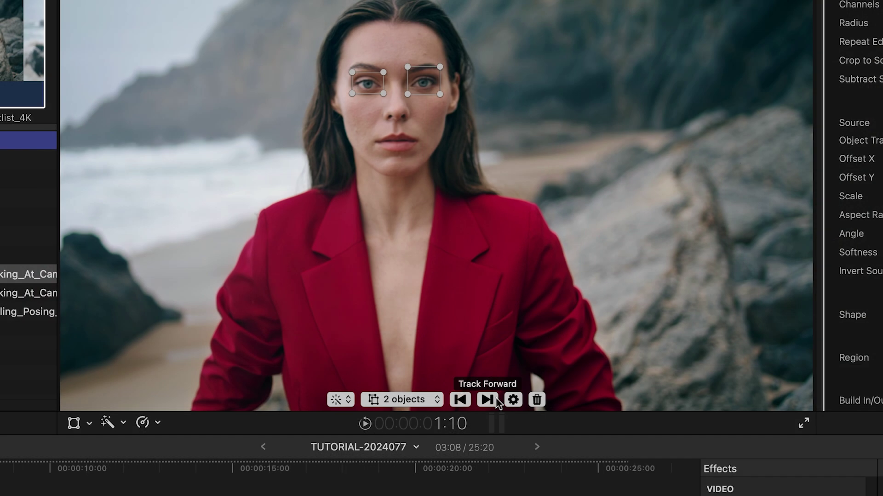
pyautogui.click(496, 399)
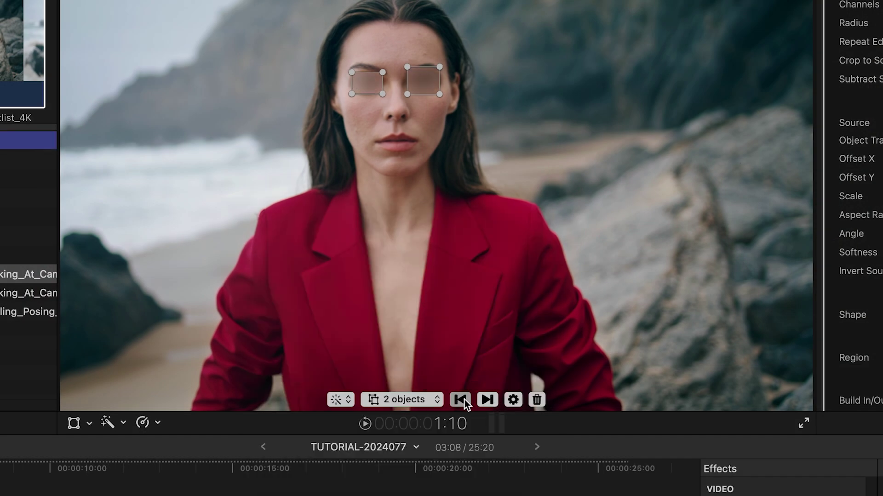
pyautogui.click(464, 402)
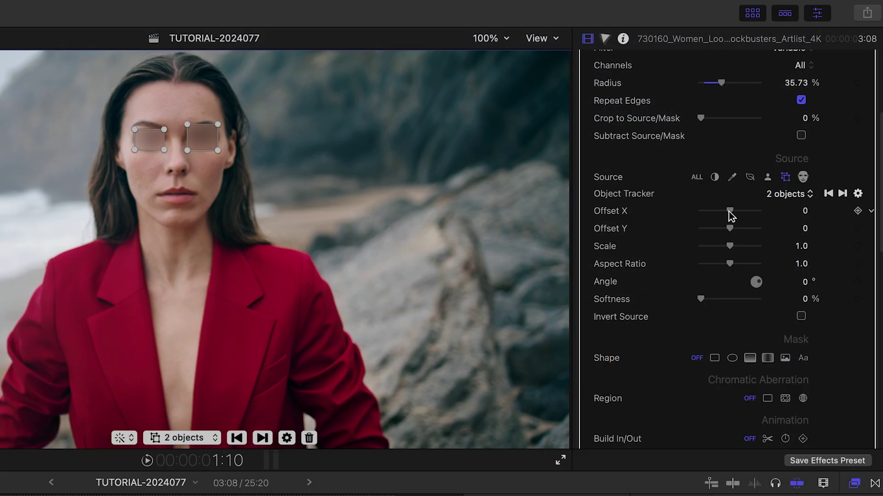
pyautogui.moveTo(729, 211); pyautogui.dragTo(731, 250)
pyautogui.moveTo(704, 300); pyautogui.dragTo(708, 300)
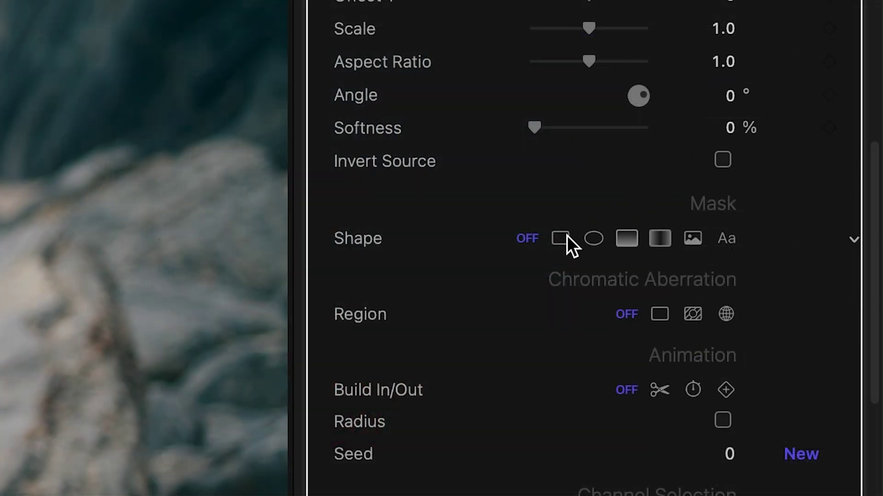
# Cycle the eye masks through rectangle, oval, linear, radial and image shapes, back to rectangle.
pyautogui.click(566, 237)
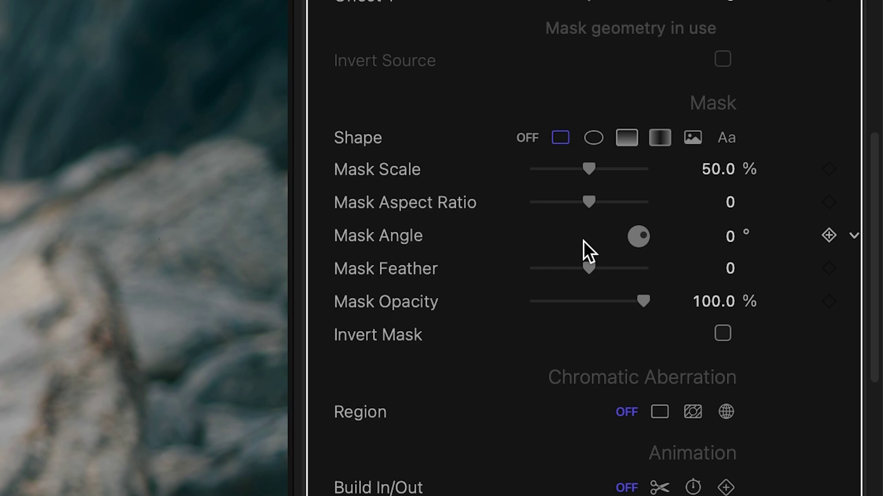
pyautogui.click(598, 137)
pyautogui.click(626, 137)
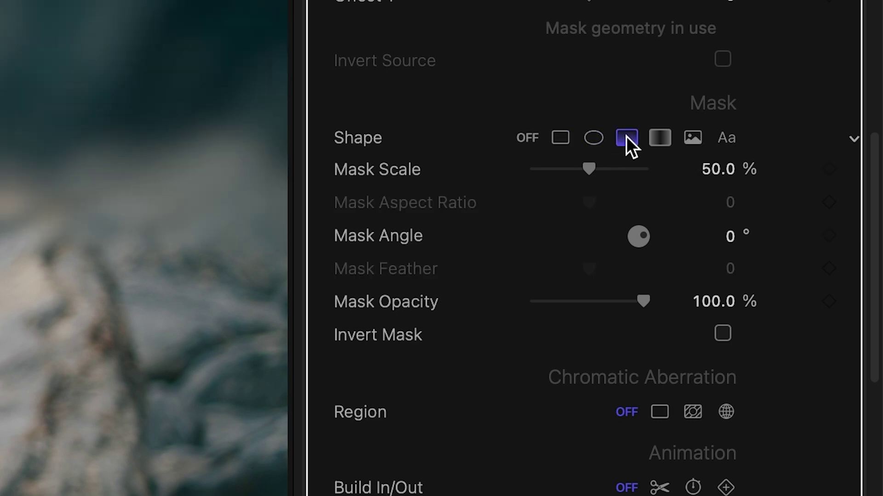
pyautogui.click(657, 137)
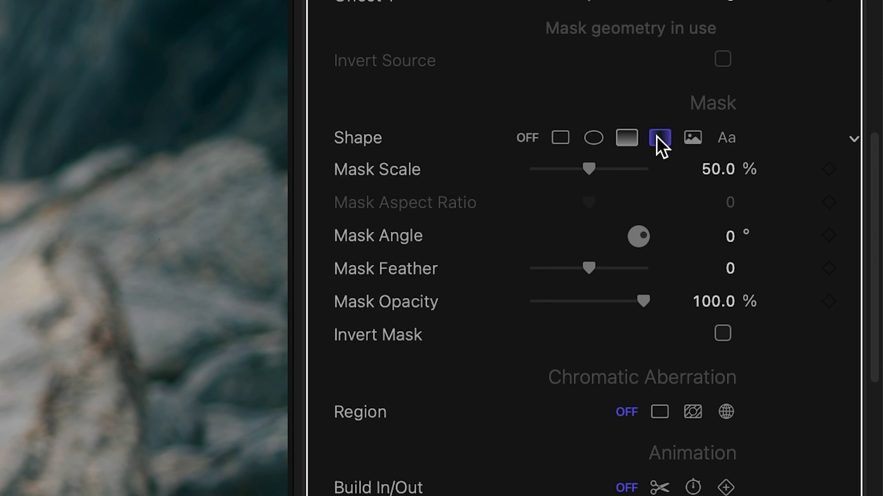
pyautogui.click(687, 137)
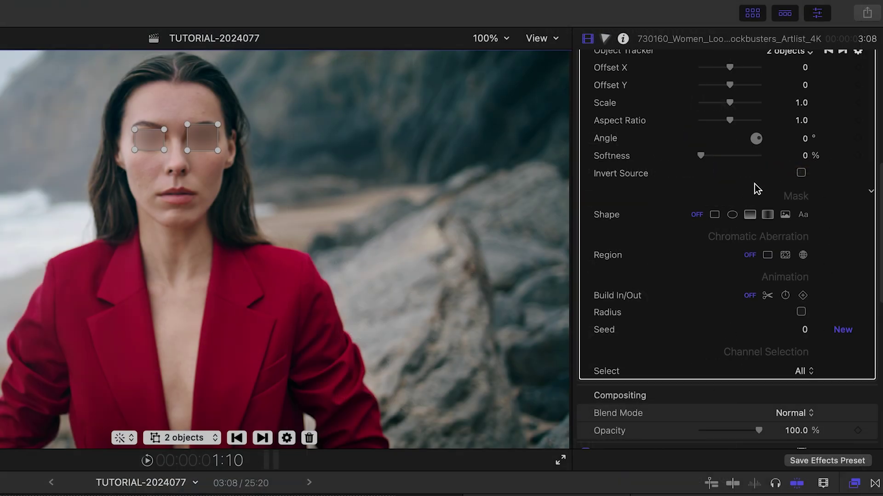
pyautogui.click(716, 215)
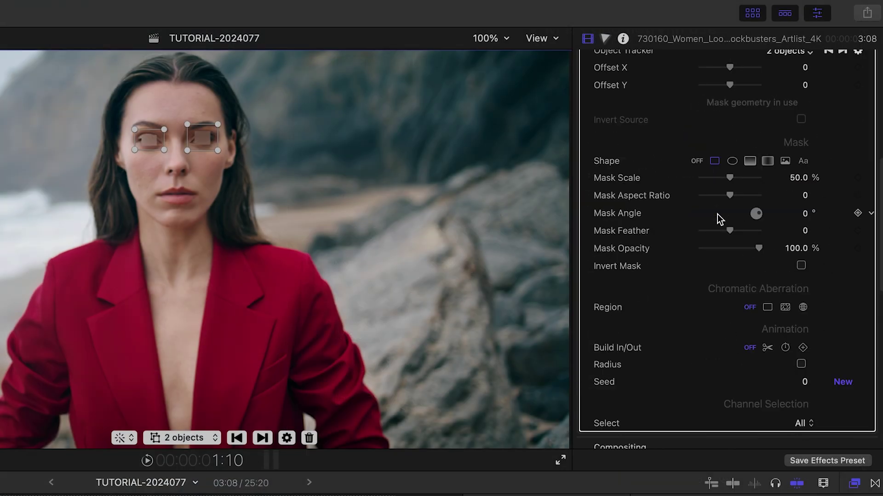
# Try oval eye masks at about 66% scale and Invert Mask, then settle on a custom image mask.
pyautogui.click(733, 161)
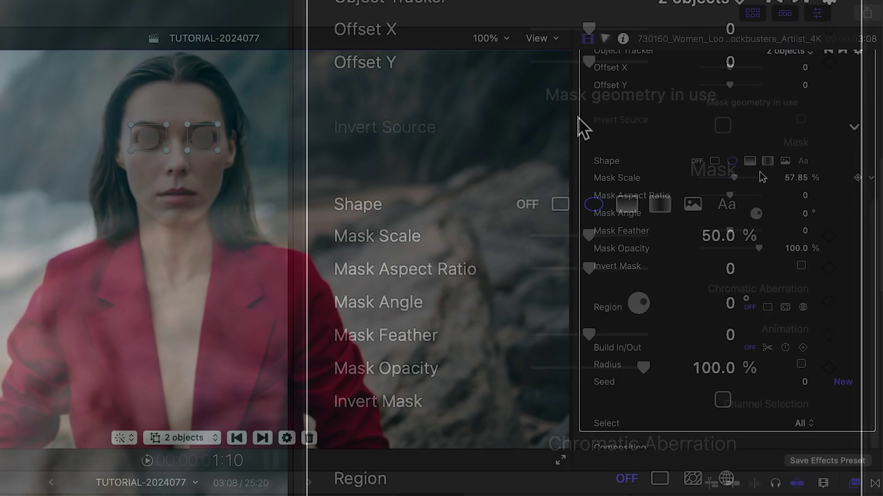
pyautogui.moveTo(600, 232); pyautogui.dragTo(609, 230)
pyautogui.moveTo(740, 175)
pyautogui.mouseDown()
pyautogui.moveTo(726, 175)
pyautogui.moveTo(742, 176)
pyautogui.mouseUp()
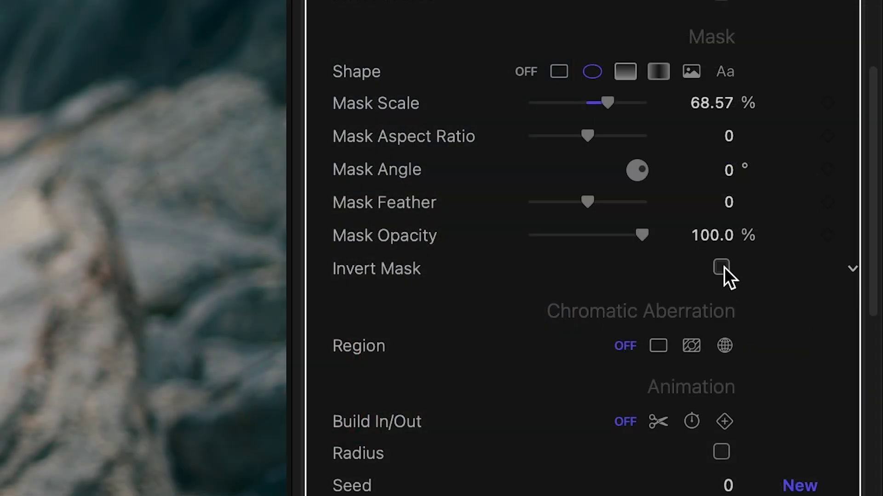
pyautogui.click(722, 268)
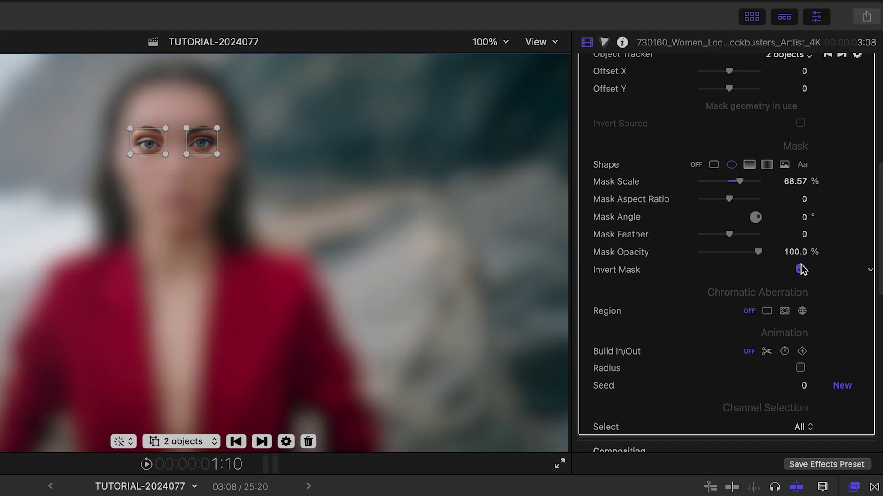
pyautogui.click(801, 269)
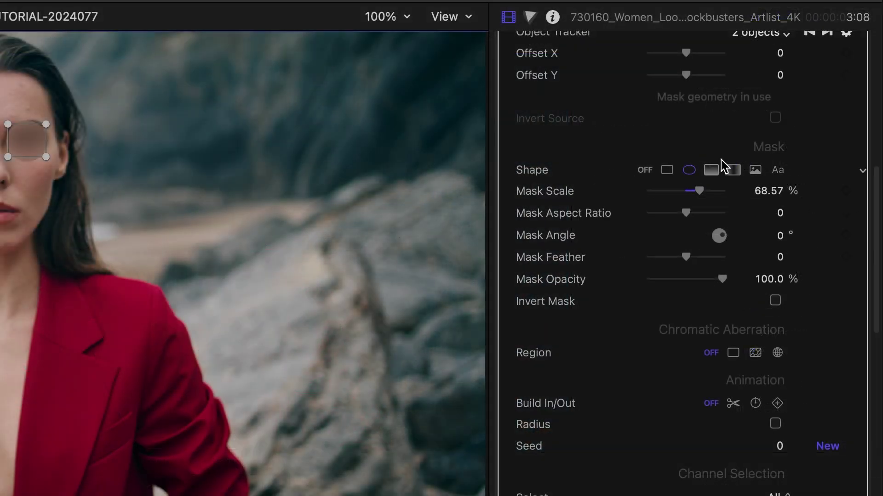
pyautogui.click(715, 168)
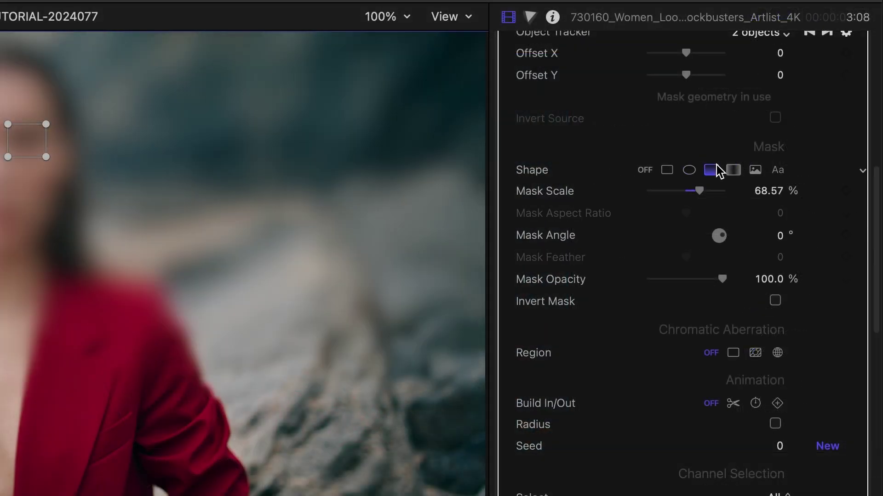
pyautogui.click(733, 170)
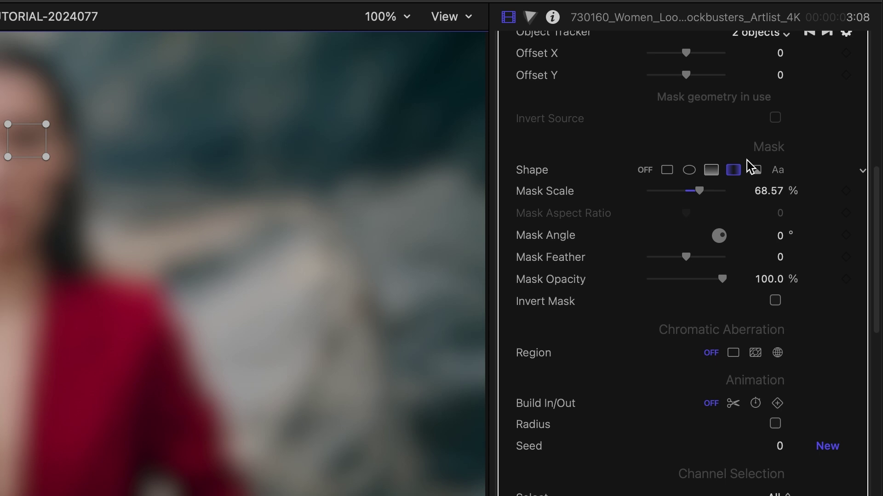
pyautogui.click(755, 170)
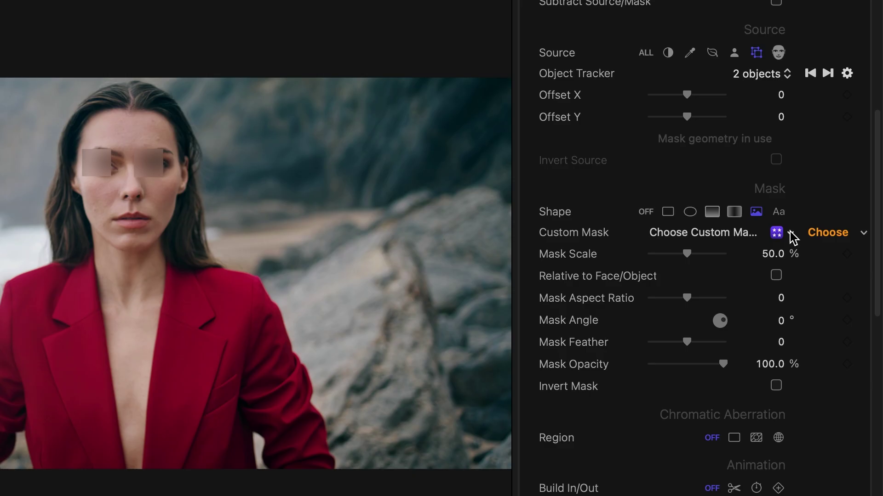
# Use TUTORIAL > Star.psd as the custom mask, relative to each object, at 74.35% scale.
pyautogui.click(733, 203)
pyautogui.moveTo(764, 256)
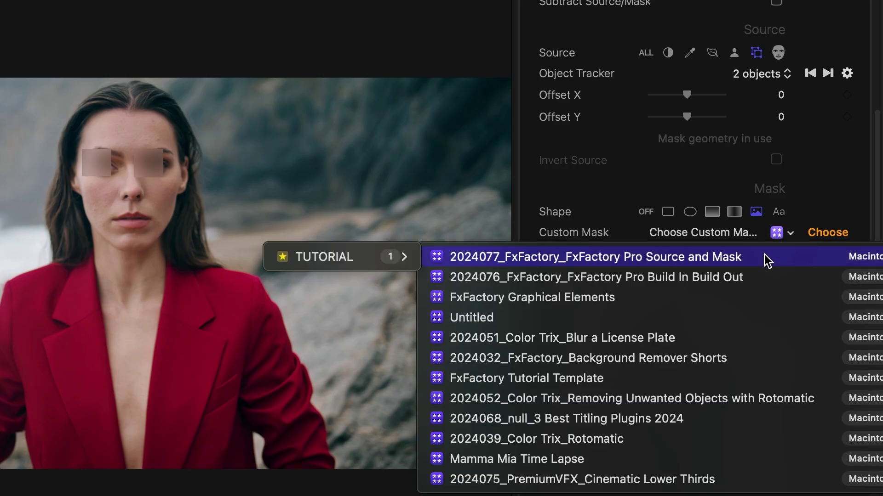
pyautogui.moveTo(386, 256)
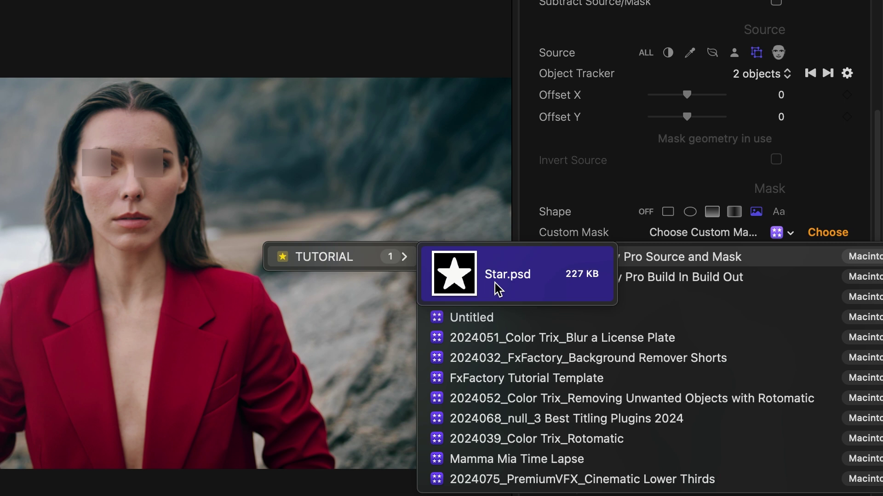
pyautogui.click(533, 294)
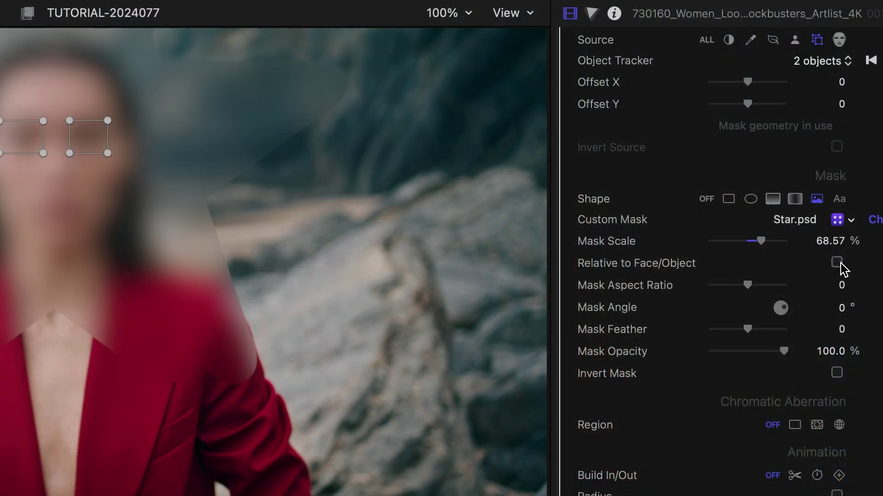
pyautogui.click(836, 263)
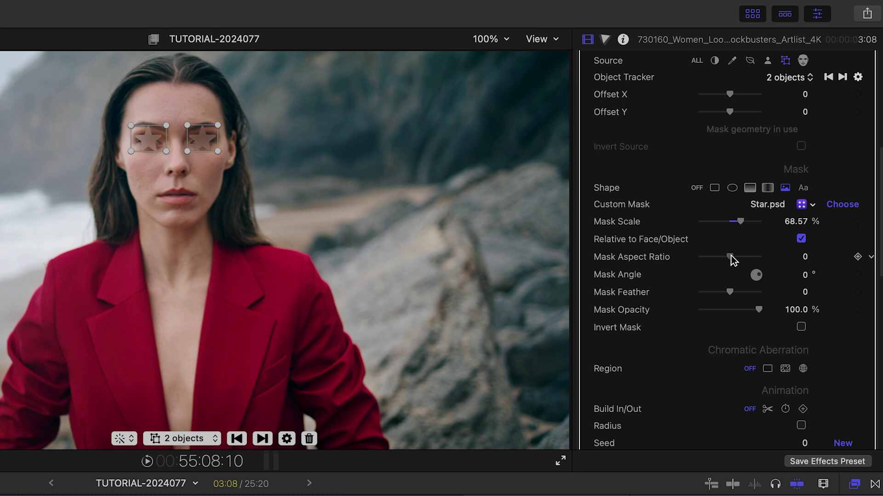
pyautogui.moveTo(741, 220); pyautogui.dragTo(744, 223)
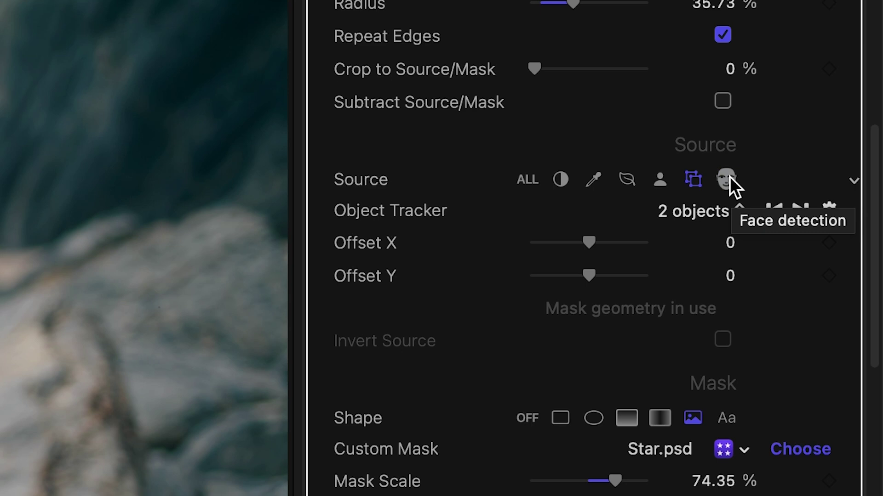
# Detect the woman's face across the clip, set the blur filter to Variable, and keep All faces.
pyautogui.click(729, 177)
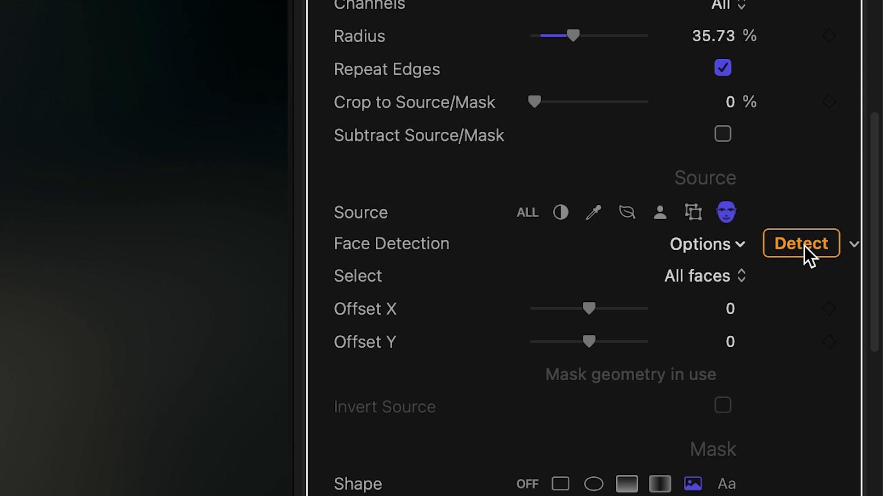
pyautogui.click(811, 248)
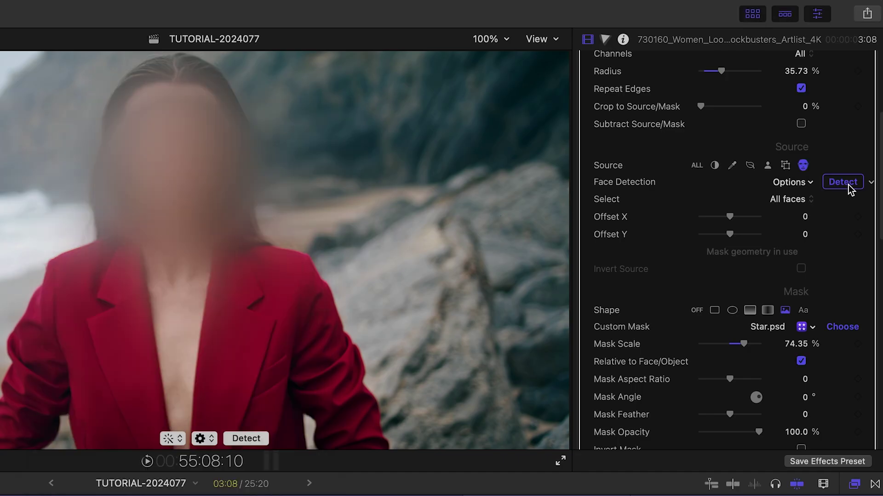
pyautogui.scroll(5, 848, 185)
pyautogui.click(799, 136)
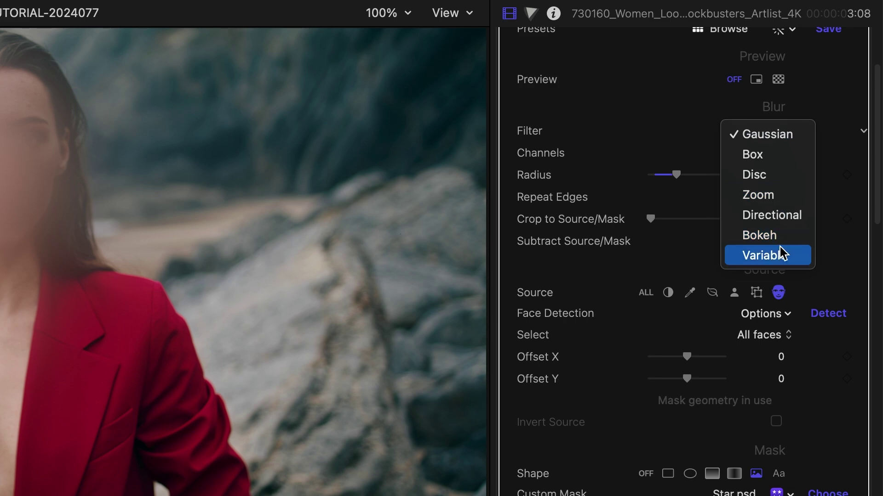
pyautogui.click(783, 254)
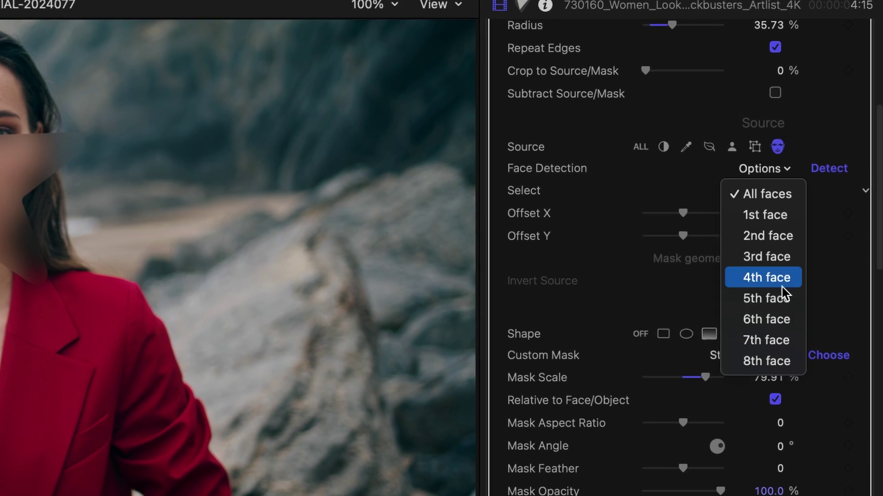
pyautogui.click(786, 192)
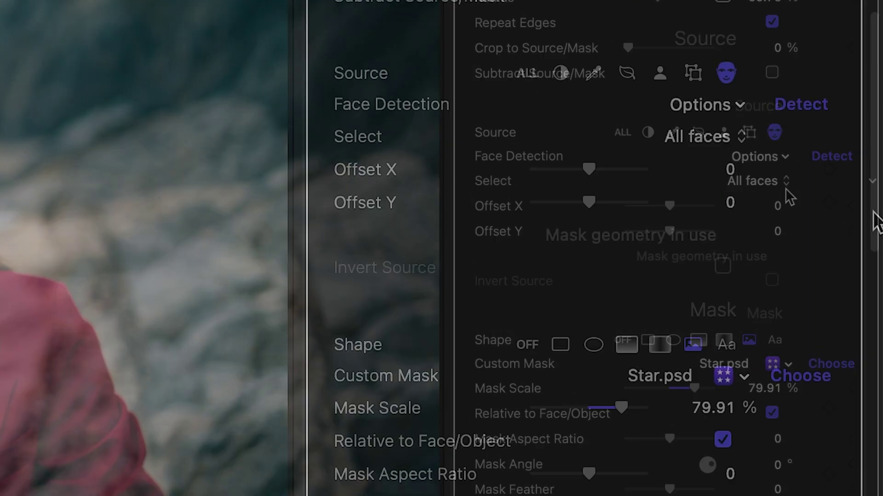
# Set the mask shape to text reading 'SEND HELP!' and check Invert Mask.
pyautogui.scroll(-5, 880, 271)
pyautogui.scroll(-1, 864, 260)
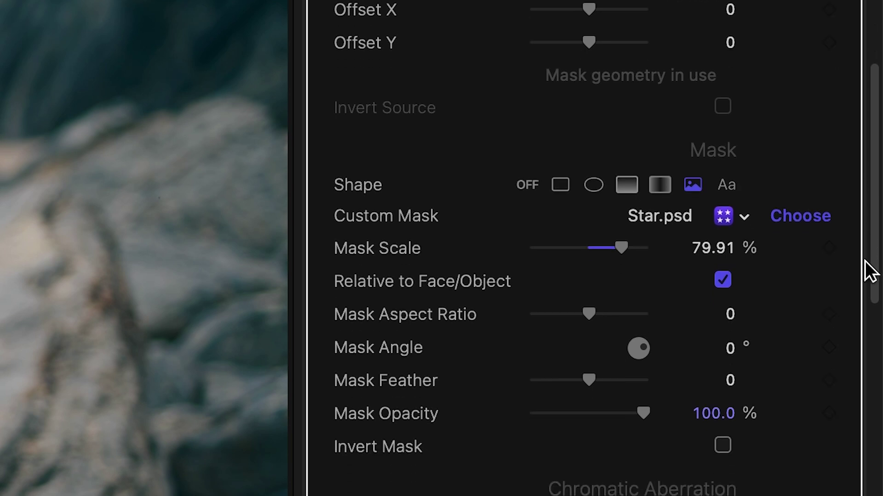
pyautogui.click(727, 185)
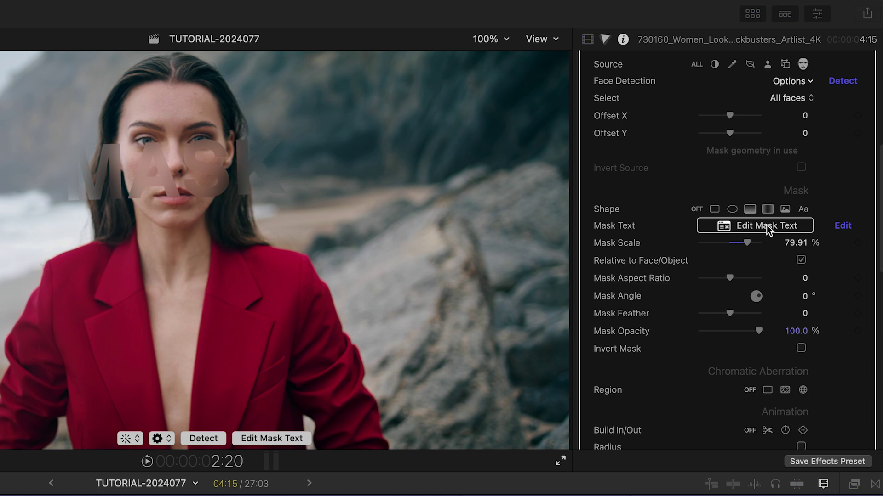
pyautogui.click(764, 225)
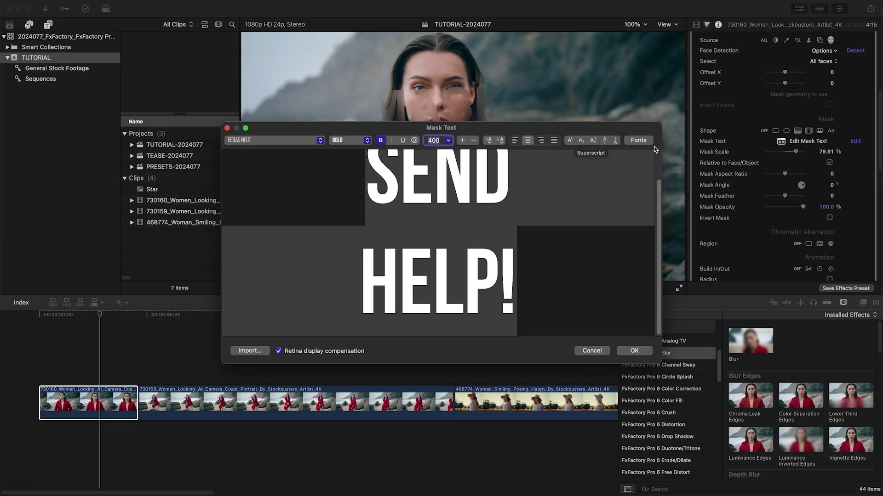
pyautogui.scroll(3, 662, 205)
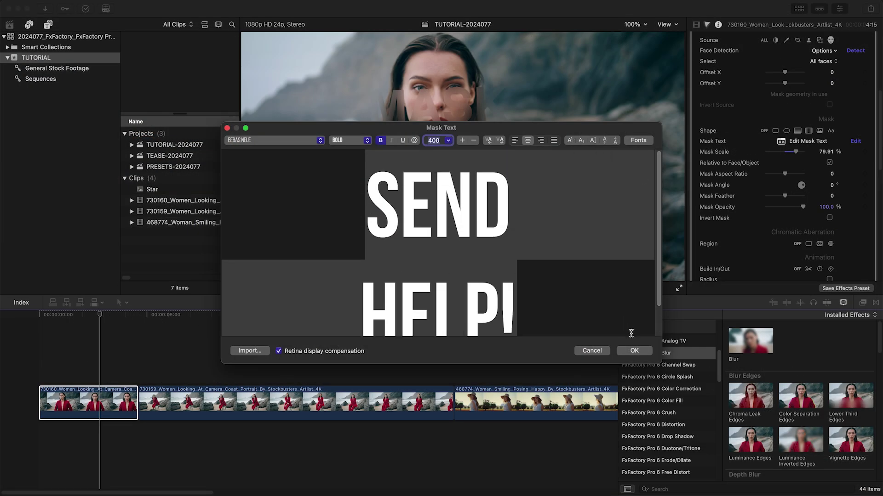
pyautogui.click(635, 352)
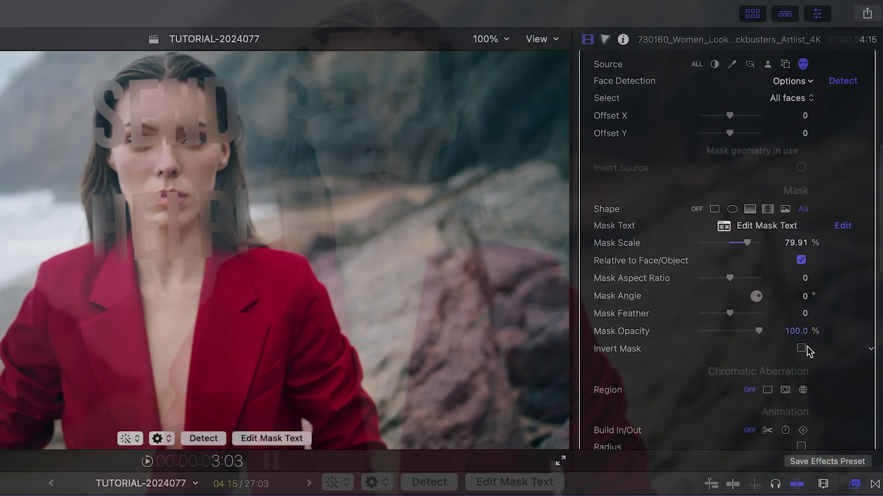
pyautogui.click(801, 349)
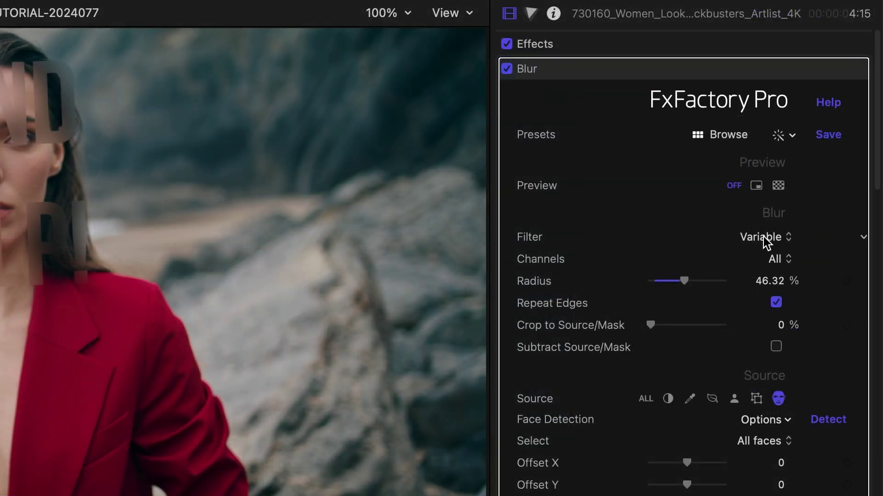
# Switch to Gaussian, test radius and source/mask crop (reset to 0%), then check Subtract Source/Mask.
pyautogui.click(740, 240)
pyautogui.click(781, 121)
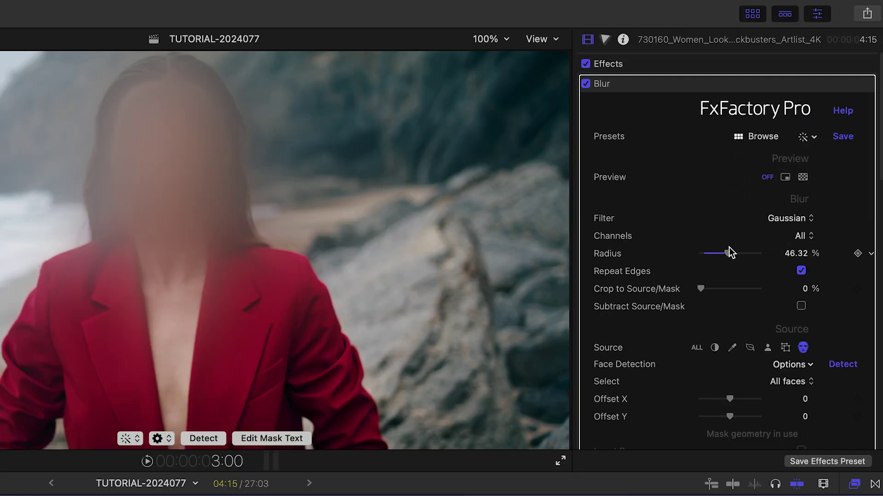
pyautogui.moveTo(729, 253)
pyautogui.mouseDown()
pyautogui.moveTo(680, 256)
pyautogui.moveTo(716, 252)
pyautogui.mouseUp()
pyautogui.moveTo(693, 290); pyautogui.dragTo(761, 294)
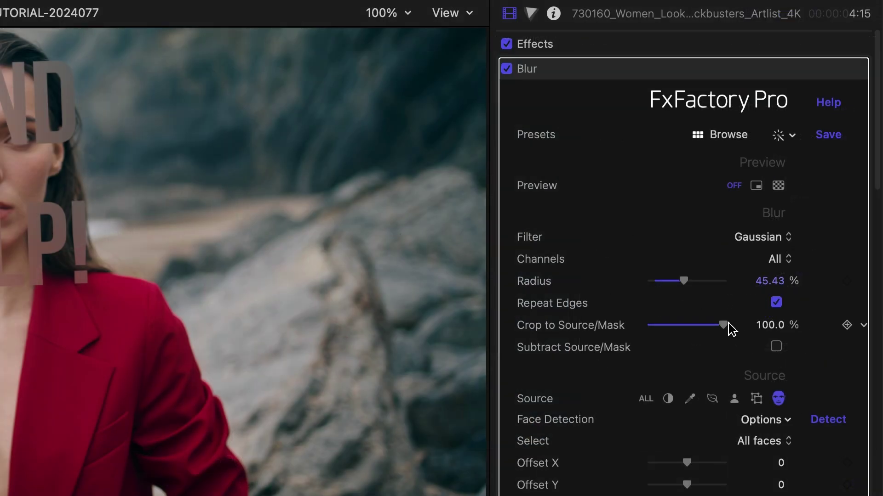
pyautogui.moveTo(729, 323); pyautogui.dragTo(634, 335)
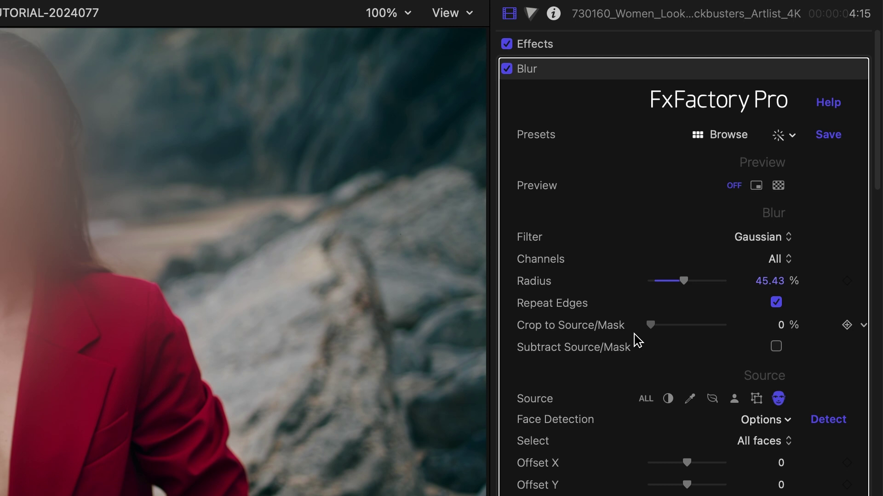
pyautogui.click(778, 347)
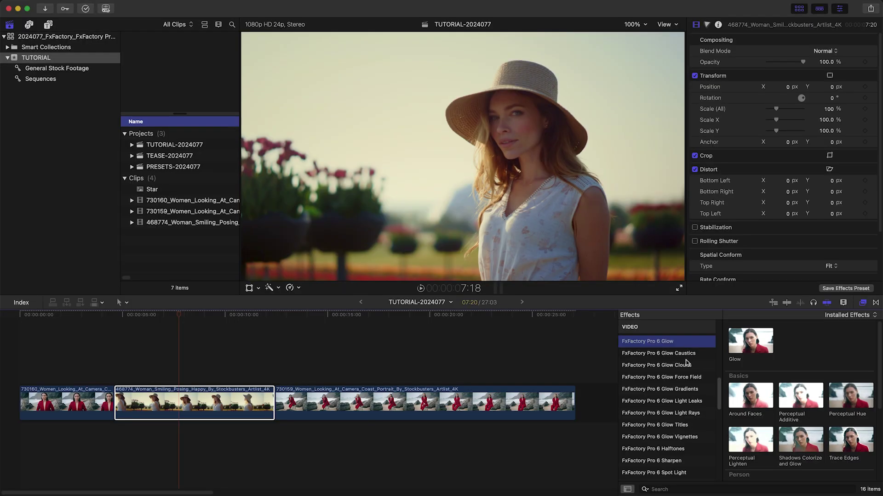
# Apply the FxFactory Pro Halftones effect to the hat portrait clip with Source set to Person contour.
pyautogui.click(682, 378)
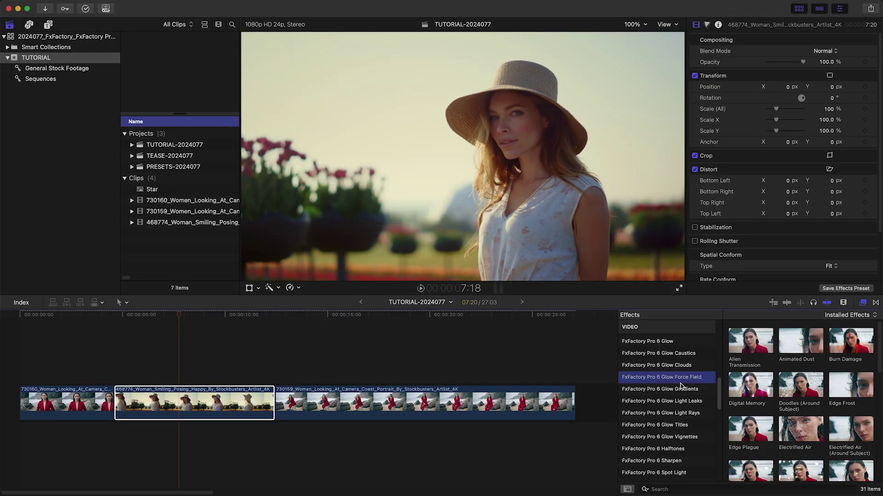
pyautogui.click(682, 389)
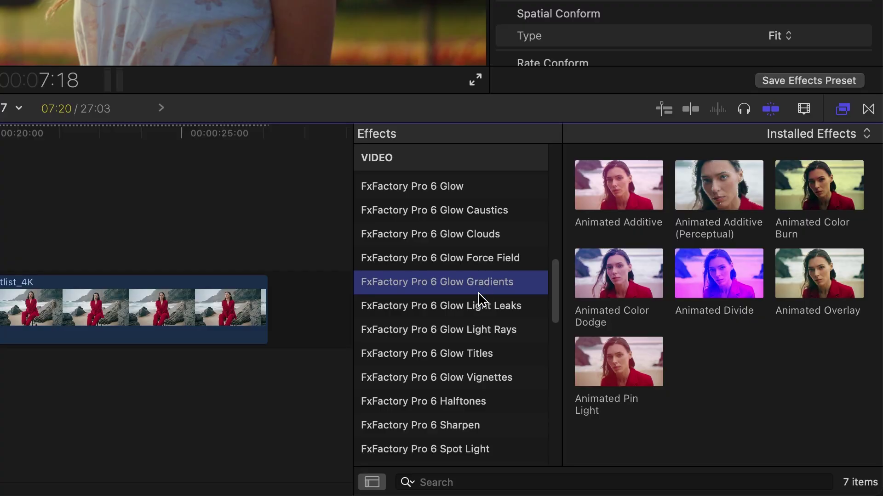
pyautogui.click(680, 398)
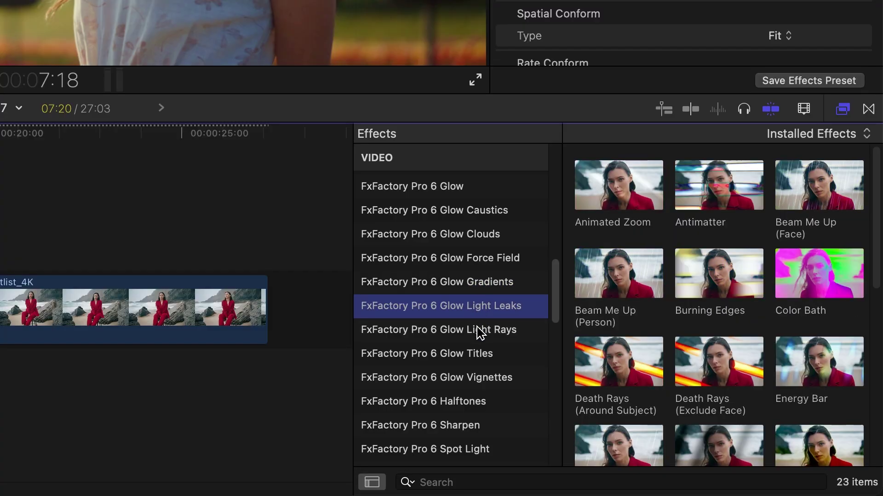
pyautogui.click(479, 331)
pyautogui.click(672, 452)
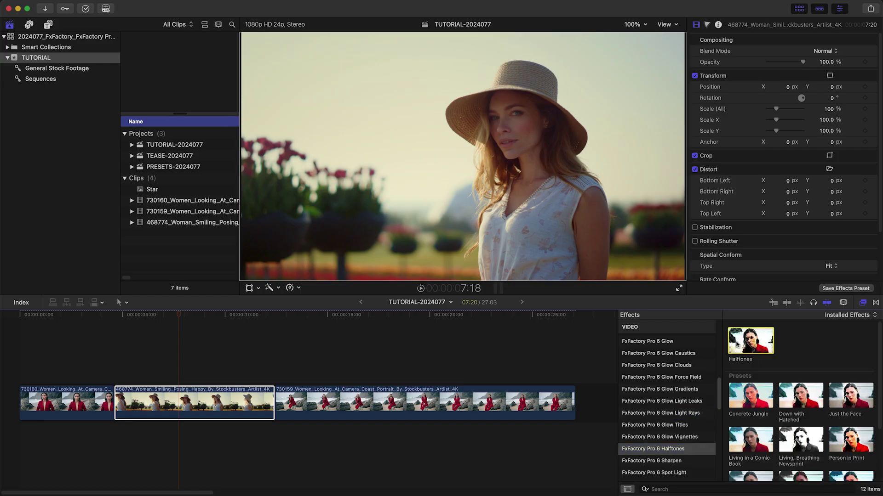
pyautogui.moveTo(199, 403); pyautogui.dragTo(199, 403)
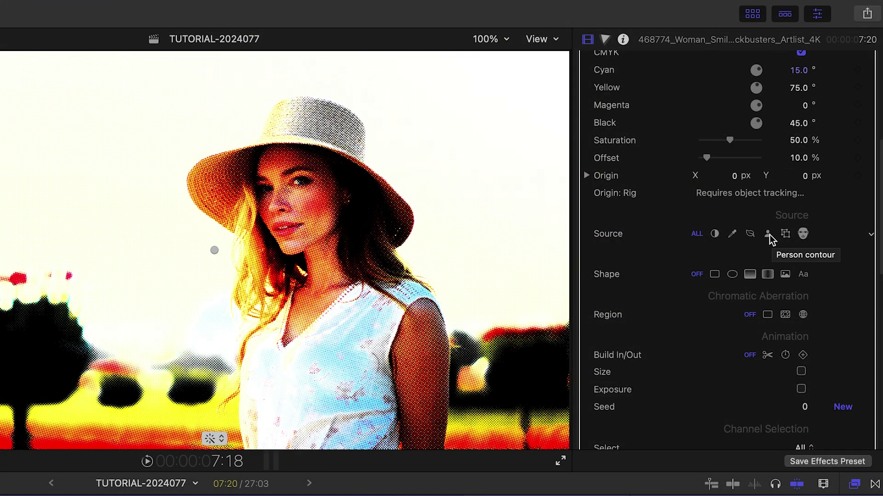
pyautogui.click(768, 235)
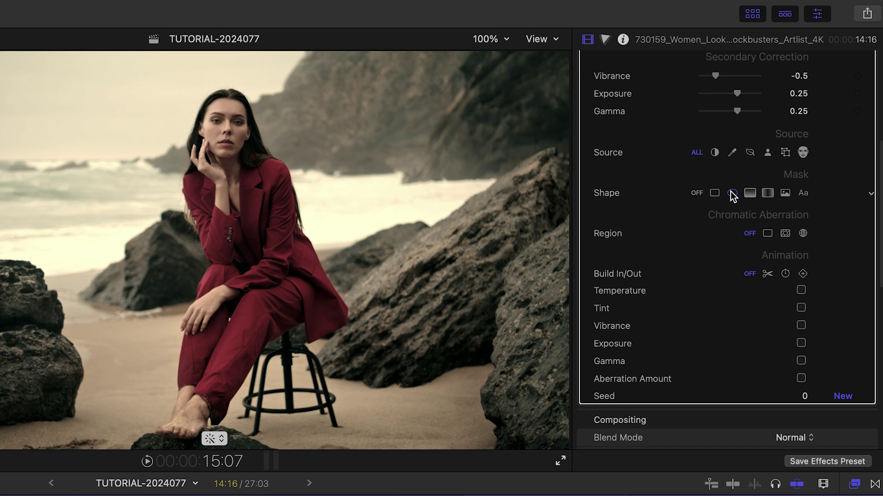
# Set an inverted circle mask with Mask Feather 0.99 and Mask Aspect Ratio 0.05.
pyautogui.click(732, 193)
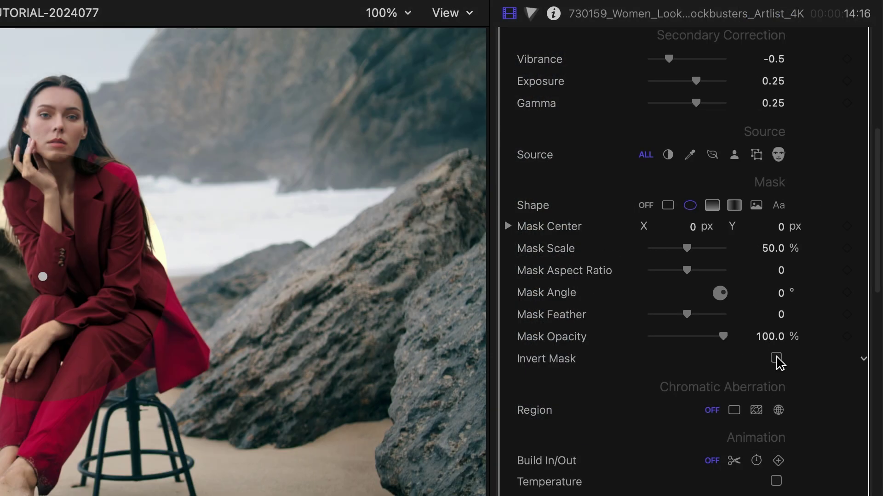
pyautogui.click(801, 315)
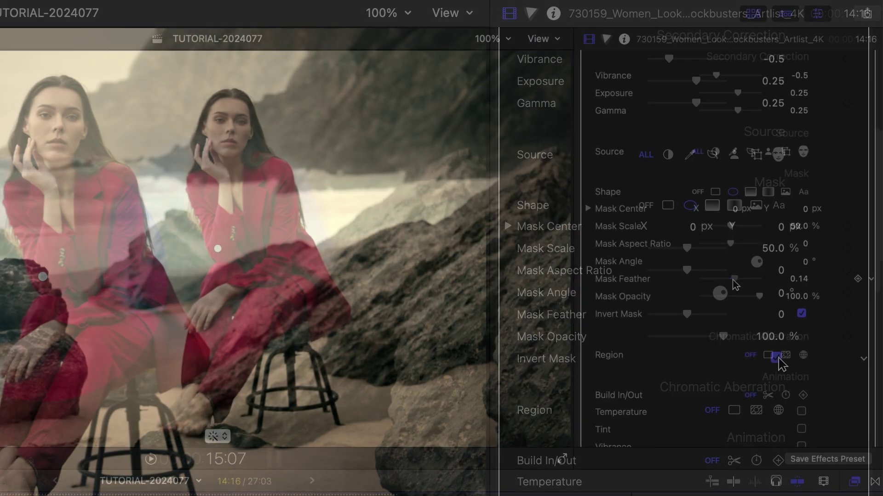
pyautogui.moveTo(732, 280); pyautogui.dragTo(761, 277)
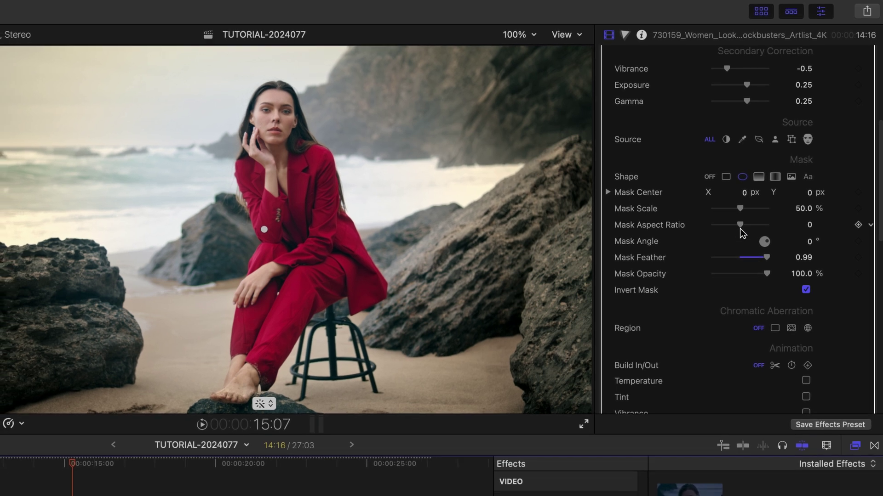
pyautogui.moveTo(741, 230); pyautogui.dragTo(743, 225)
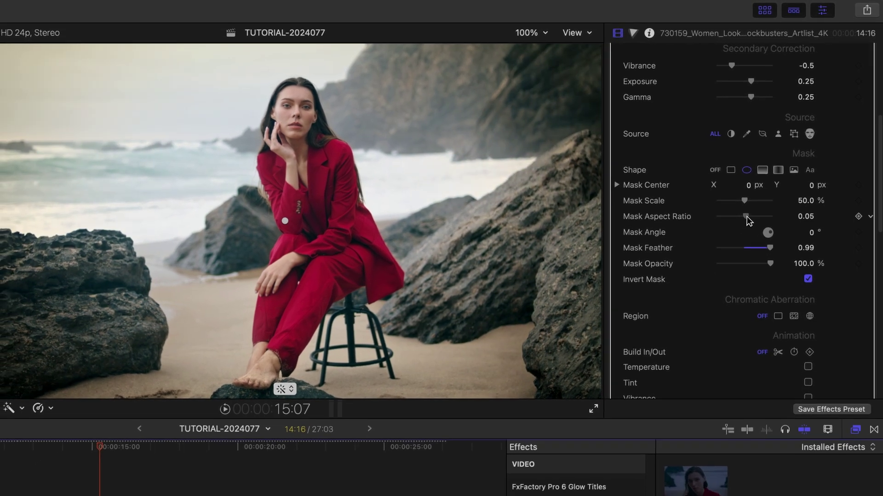